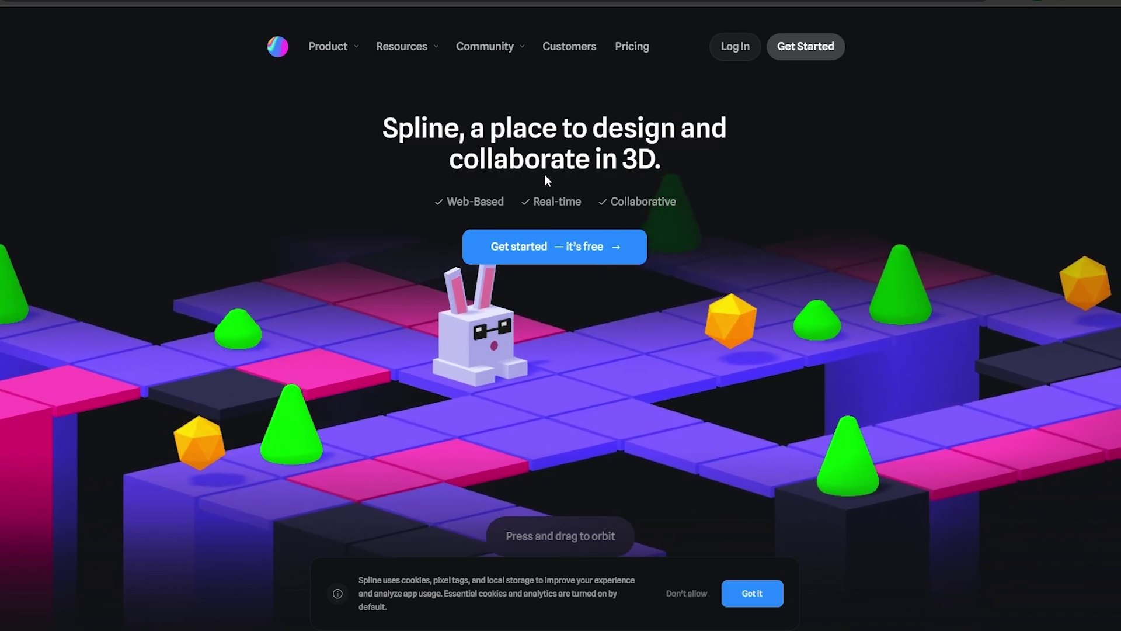
- Open the pricing page and review the features included in the free Basic plan
click(630, 49)
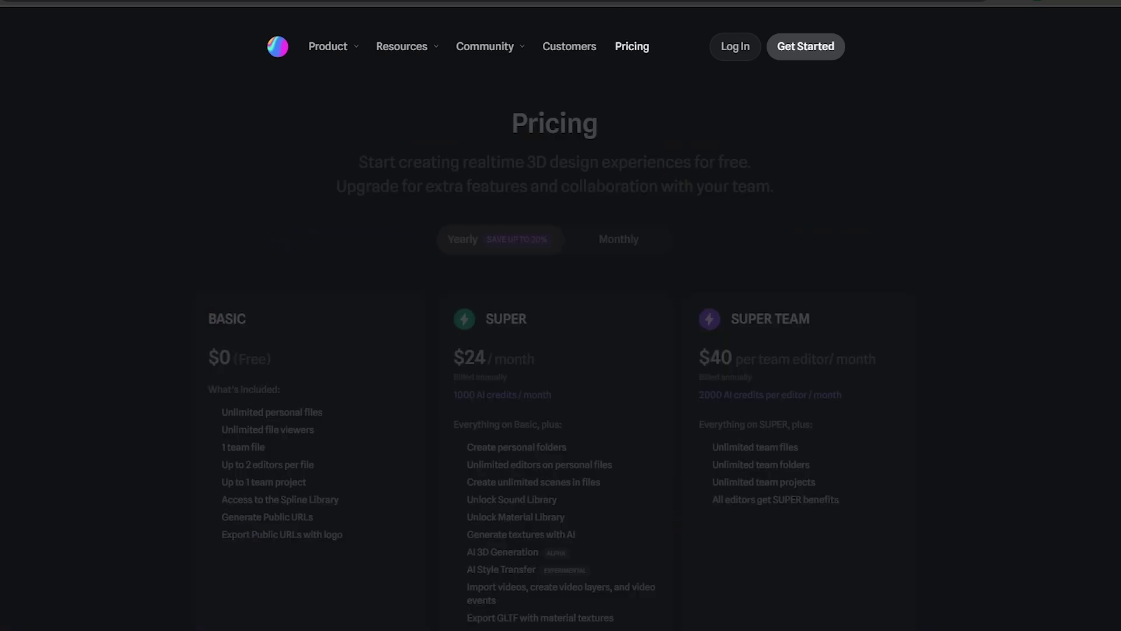
scroll(111, 298, down, 3)
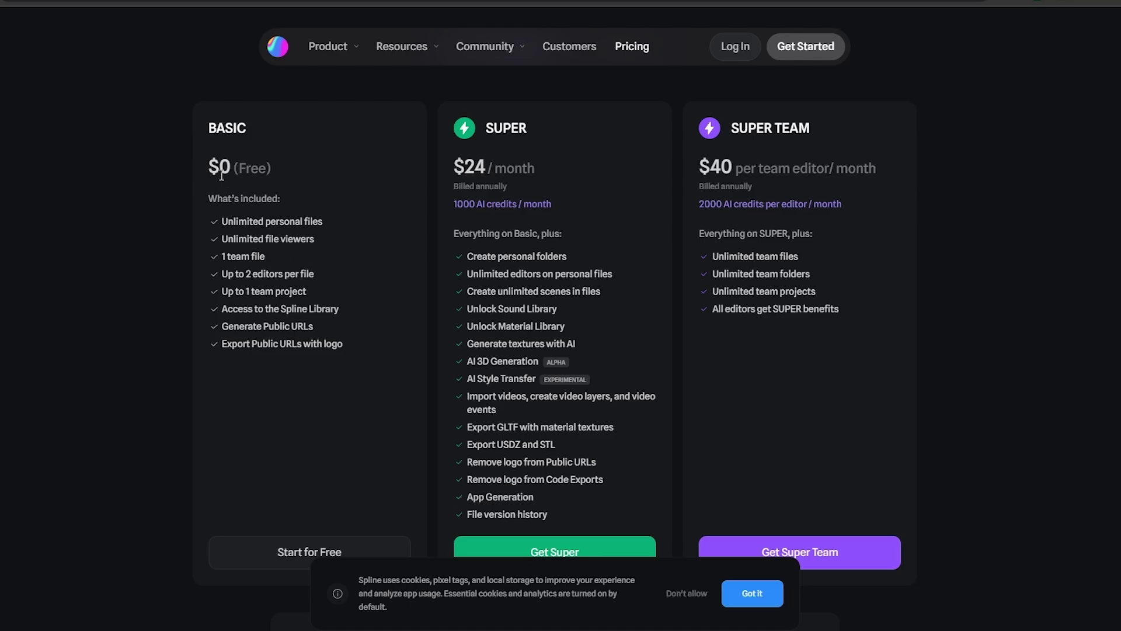
drag(215, 222, 346, 275)
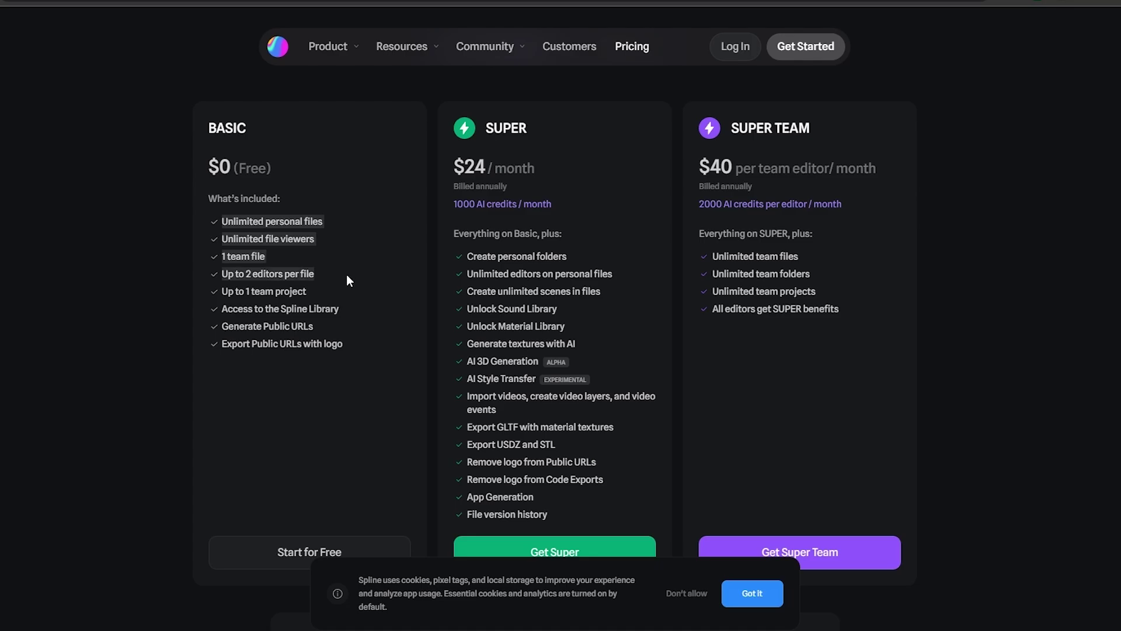
drag(346, 273, 352, 345)
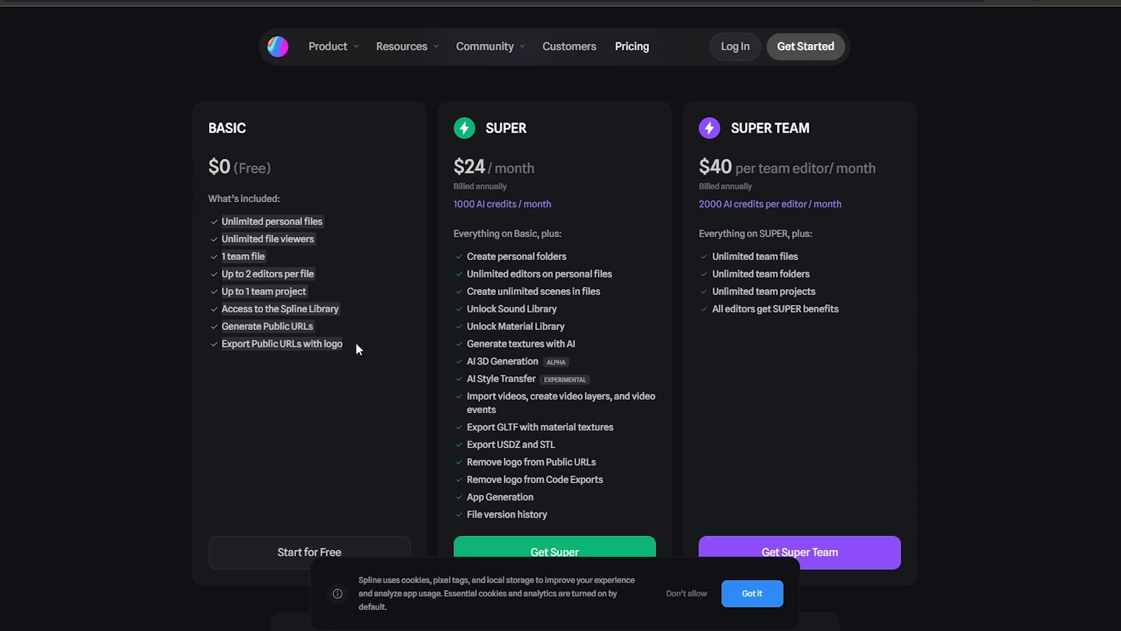
click(358, 345)
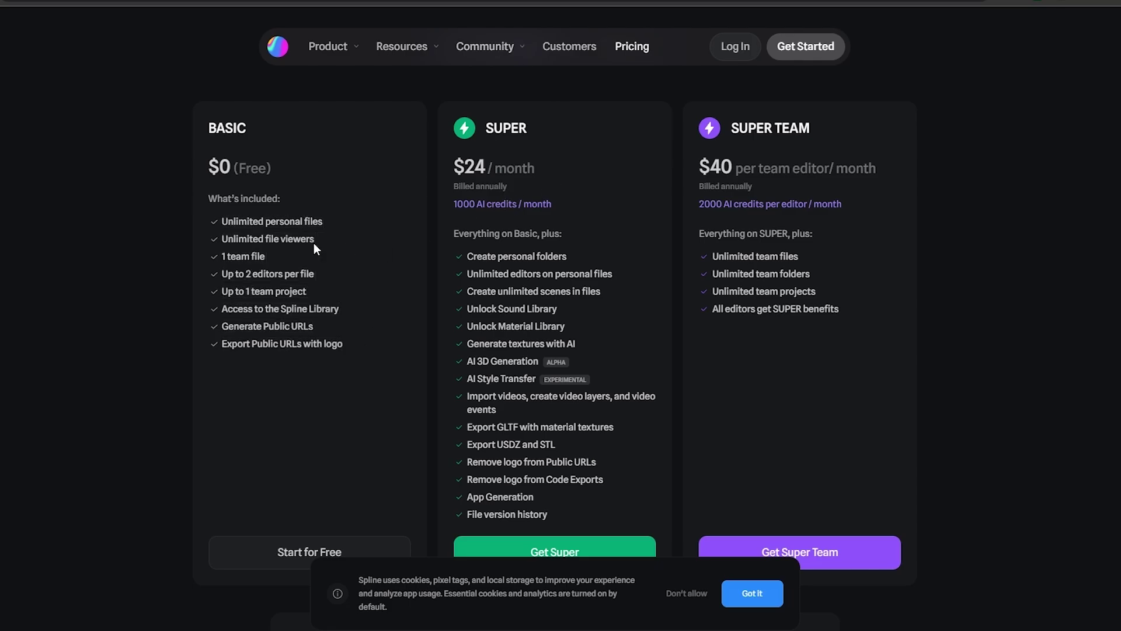
- Examine the Super plan's feature list, from personal folders and AI generation to logo removal from code exports
drag(463, 253, 591, 244)
click(588, 258)
drag(500, 291, 582, 288)
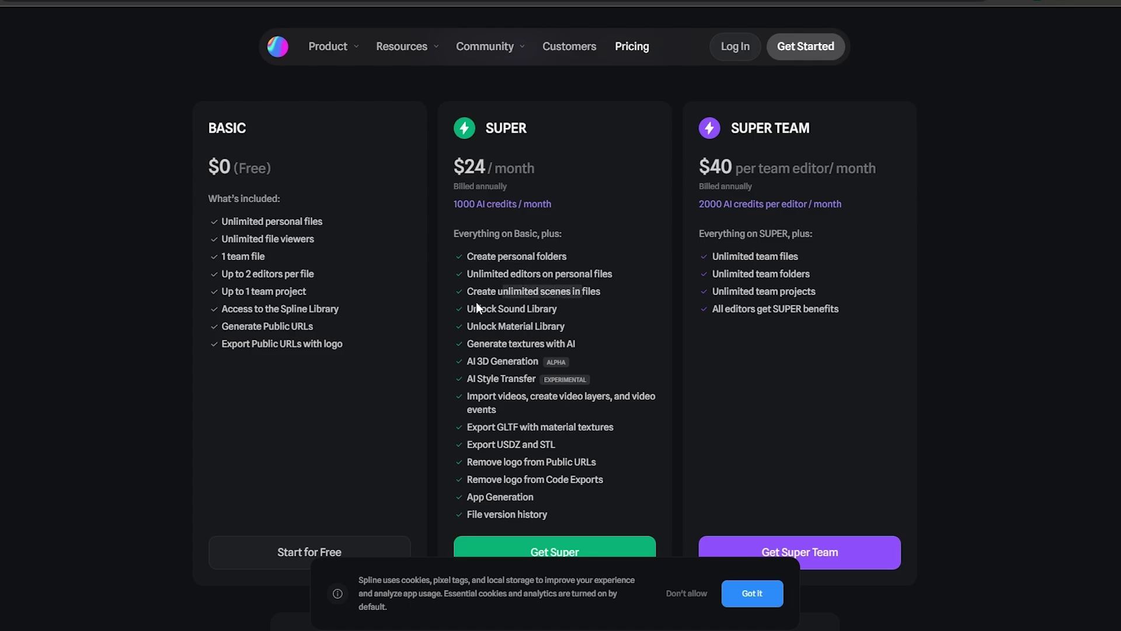
drag(475, 303, 576, 329)
drag(484, 343, 561, 346)
drag(477, 361, 616, 402)
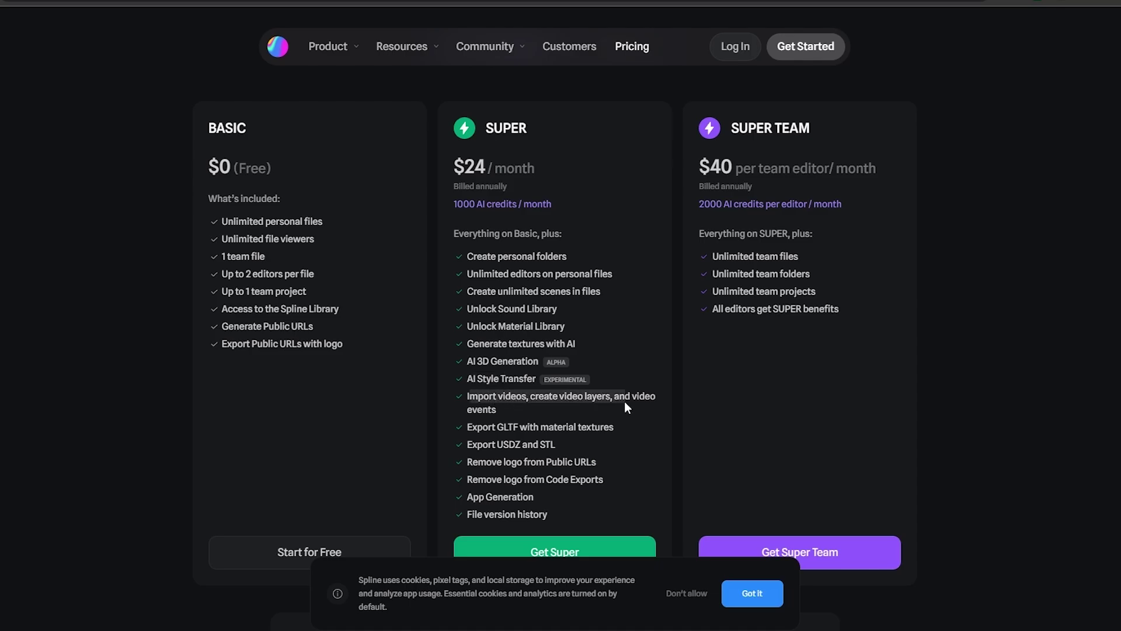
scroll(495, 380, down, 8)
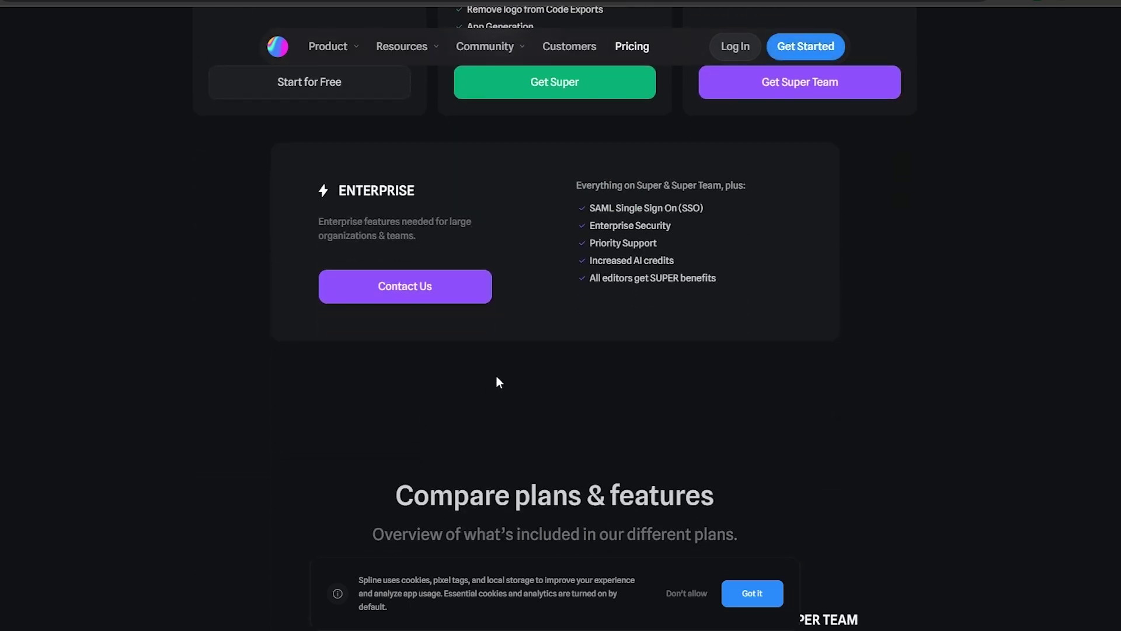
scroll(593, 318, up, 3)
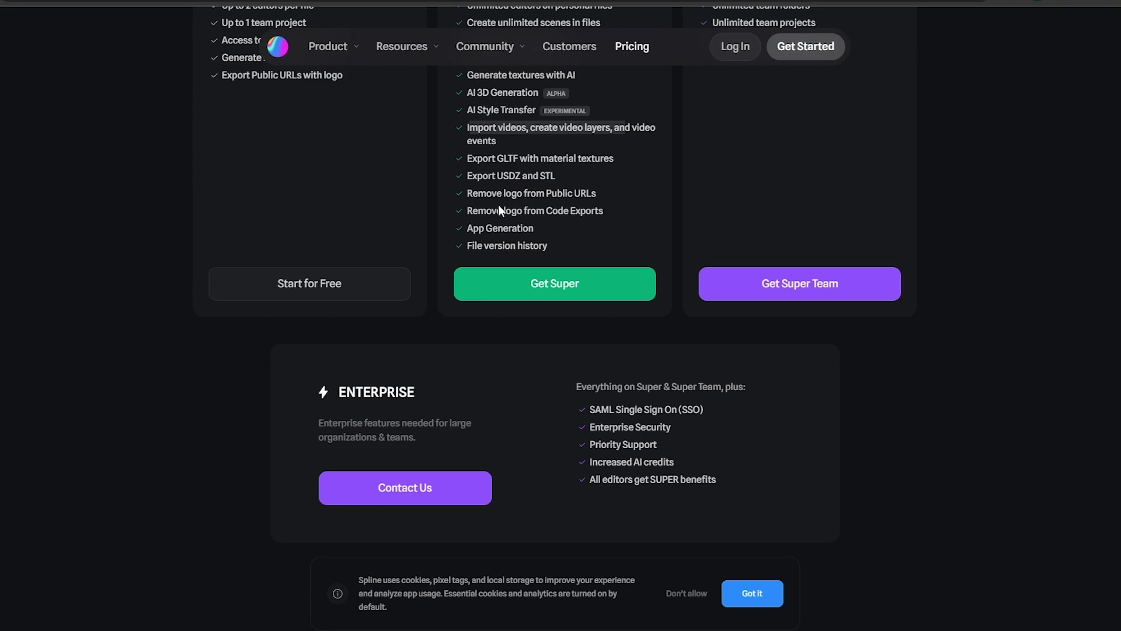
drag(545, 212, 697, 217)
click(559, 250)
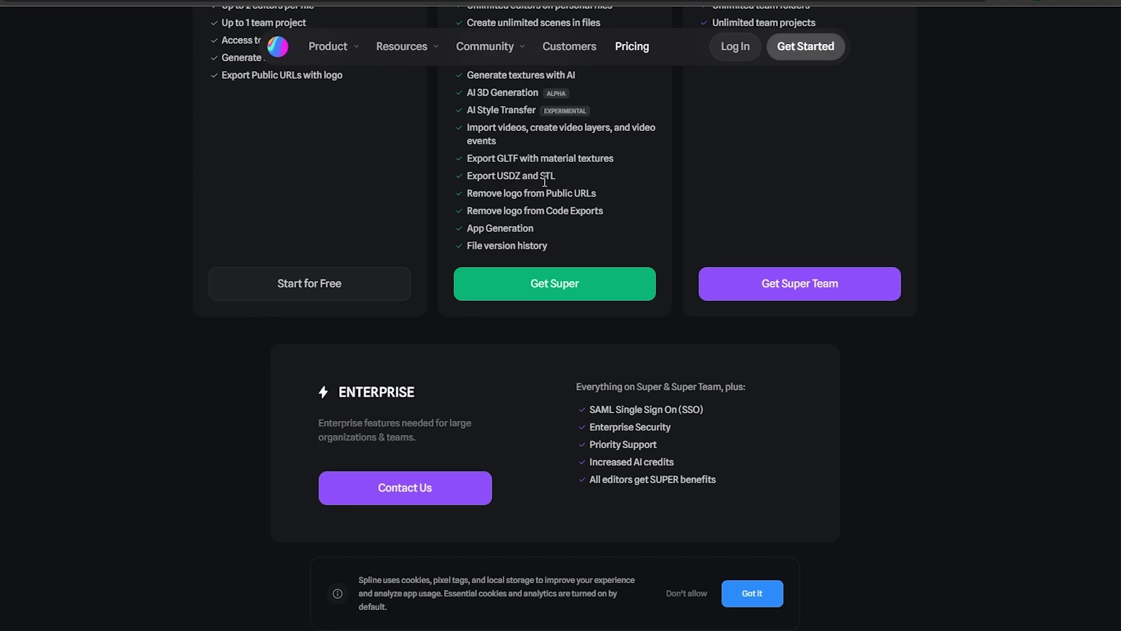
- Review the Super plan's monthly price, annual billing and AI credit allowance
scroll(532, 212, up, 1)
scroll(532, 213, up, 1)
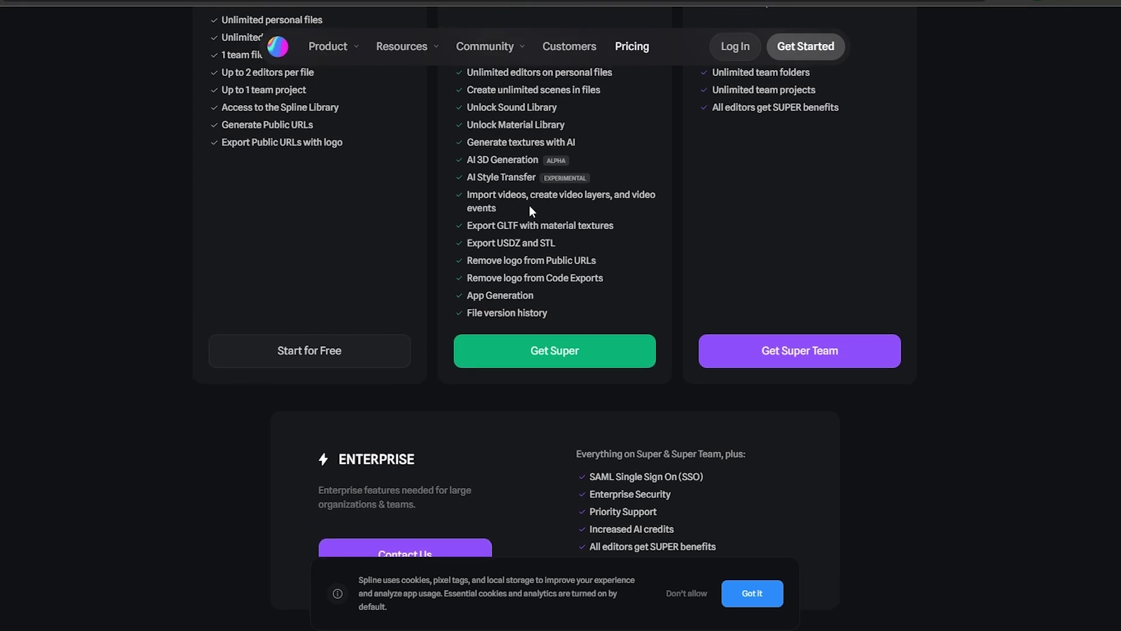
scroll(531, 207, up, 5)
drag(476, 299, 563, 301)
click(495, 319)
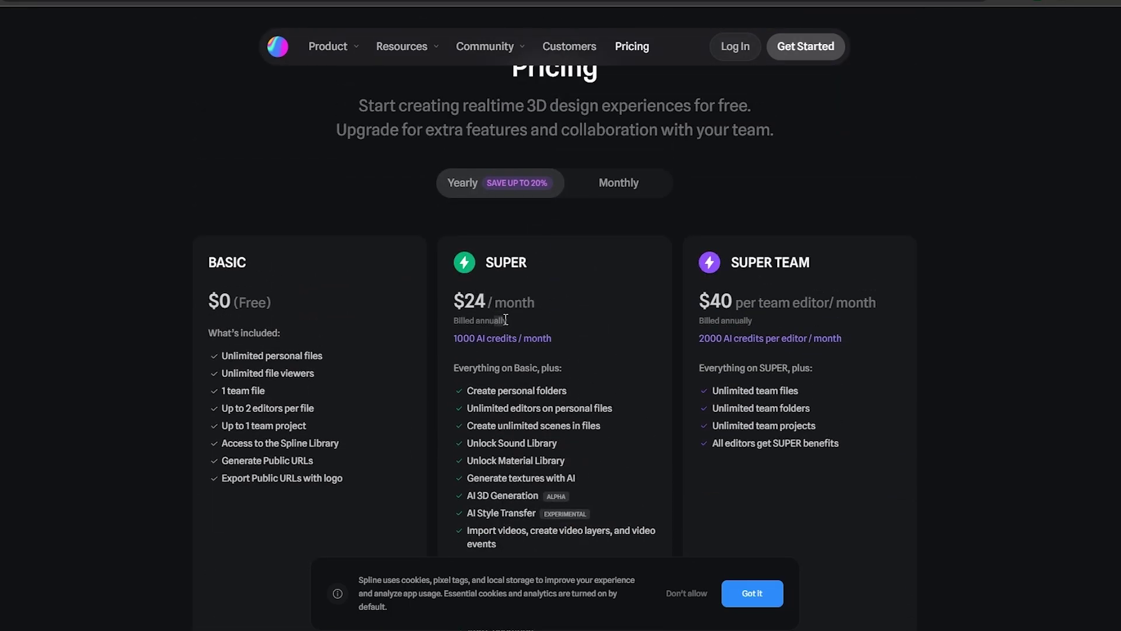
drag(454, 338, 552, 341)
- Review the Super Team plan's price per editor, AI credits and team features
click(733, 313)
drag(735, 257, 859, 258)
drag(738, 390, 758, 398)
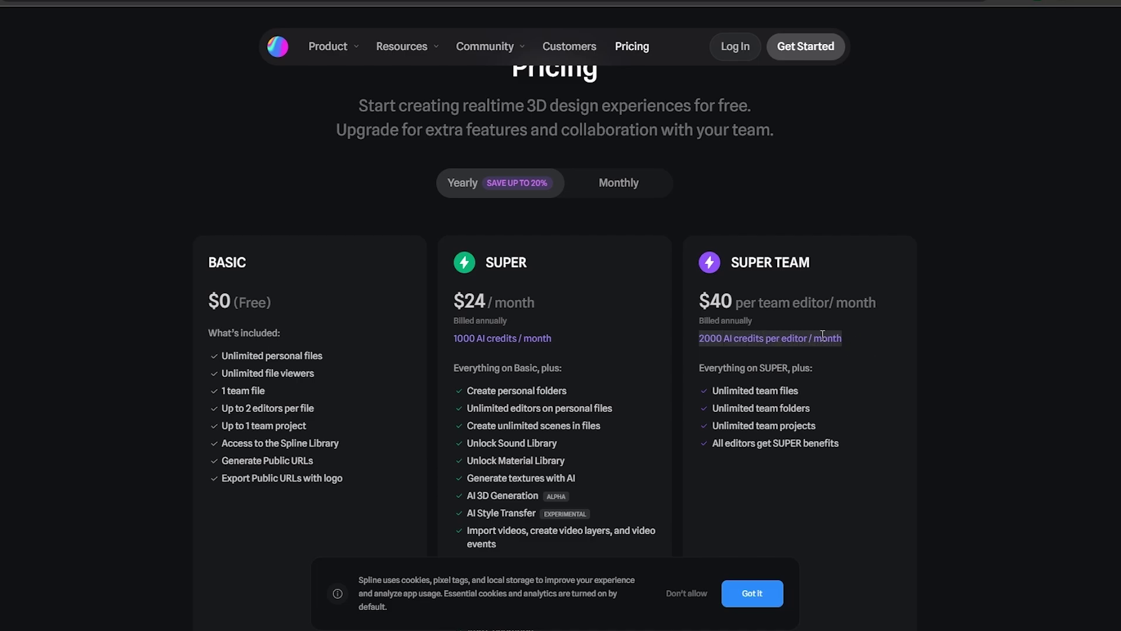
drag(718, 291, 863, 304)
scroll(874, 331, down, 7)
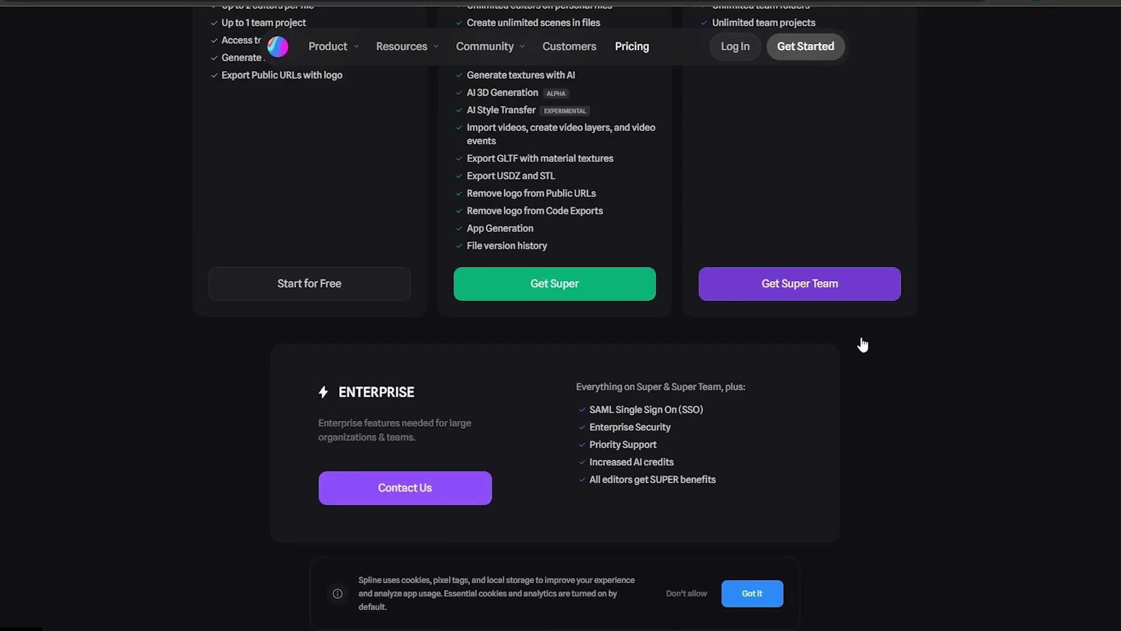
scroll(861, 337, up, 8)
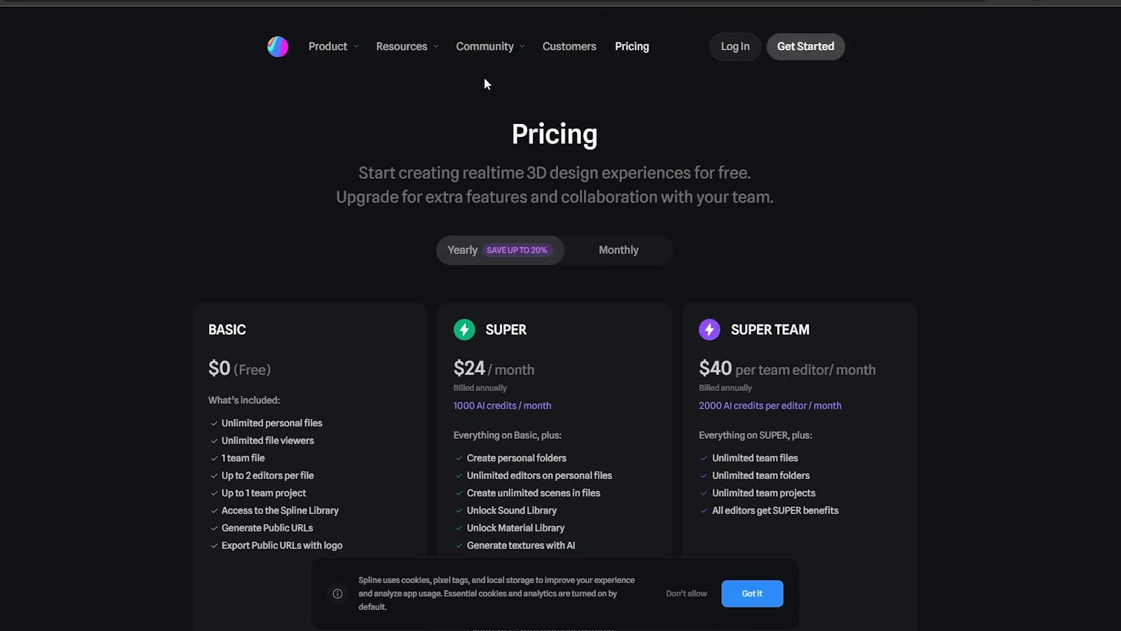
scroll(303, 436, down, 5)
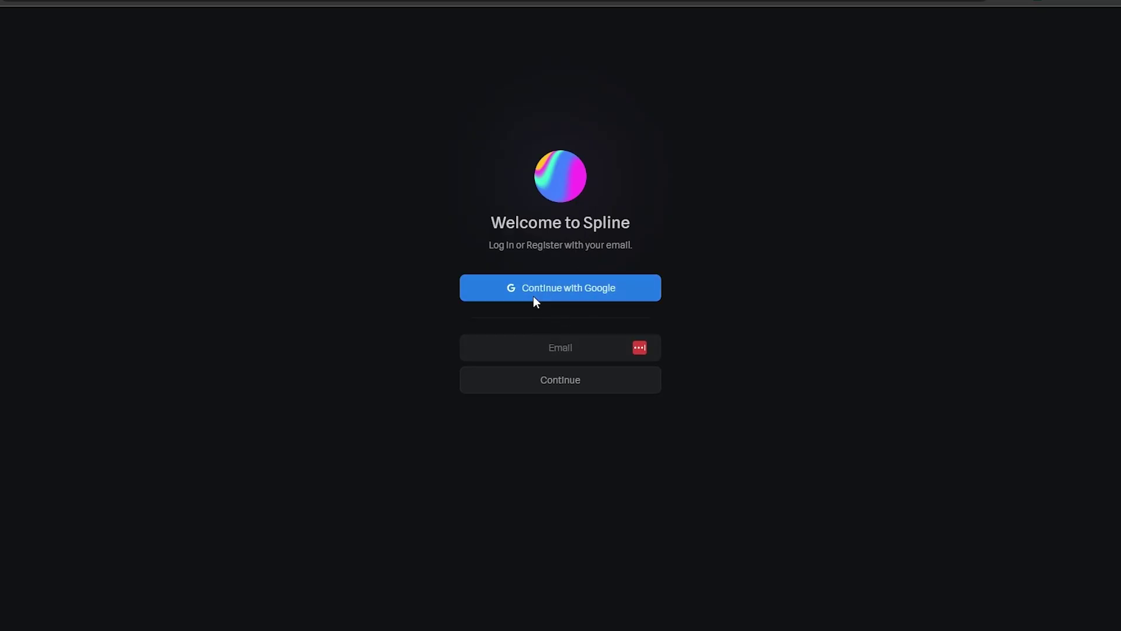
- Sign up with a Google account and submit the full name for the new profile
click(533, 295)
click(551, 298)
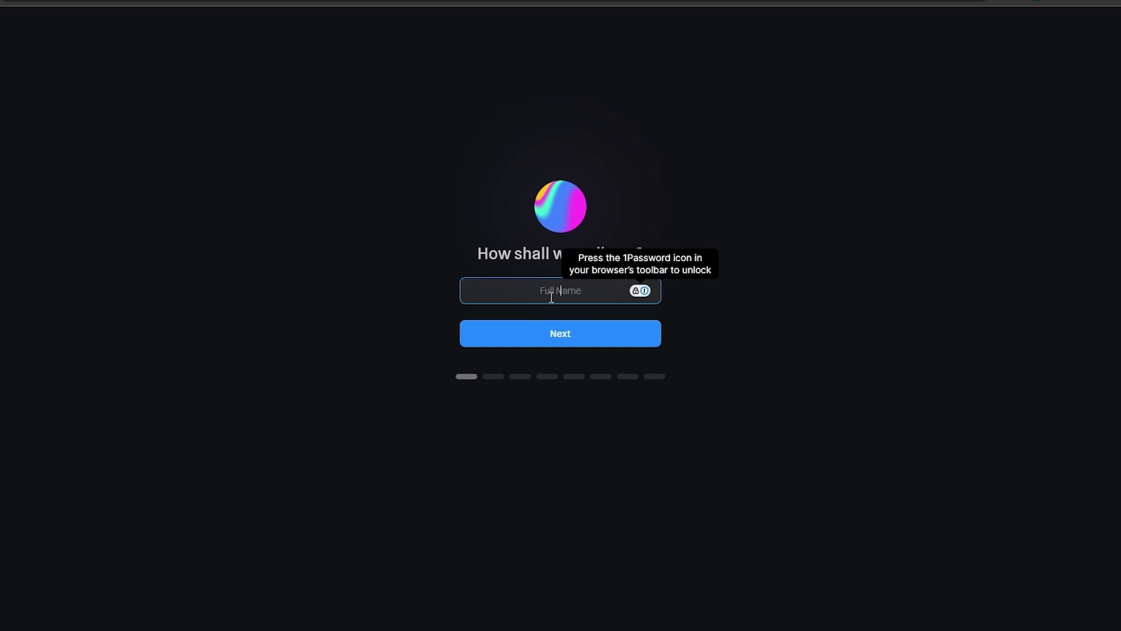
click(545, 338)
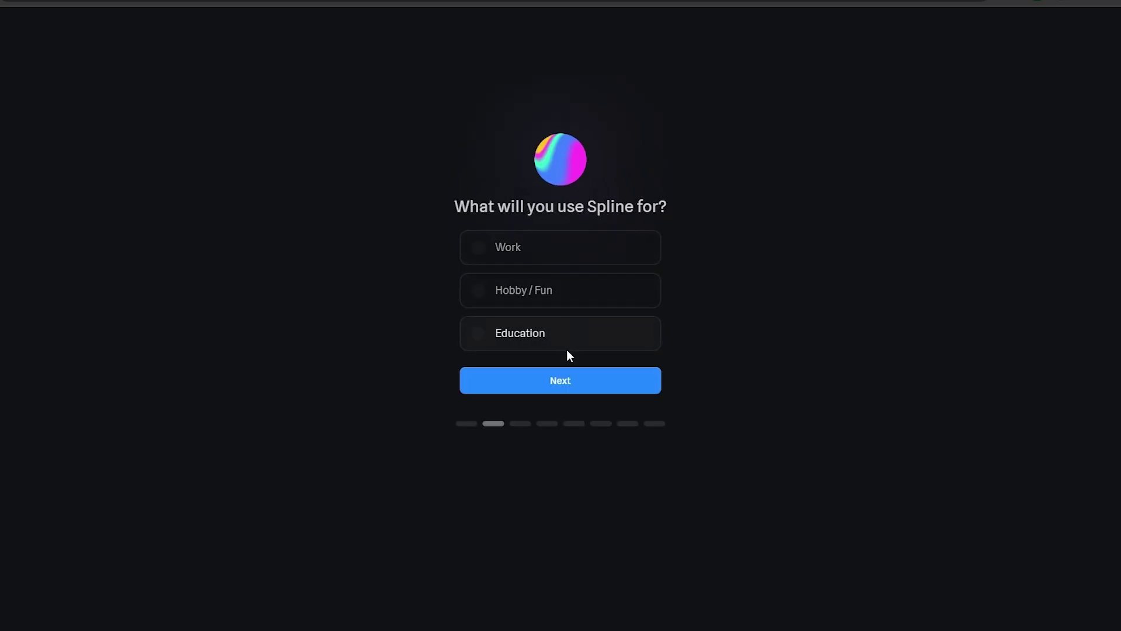
- Answer the profile questions with Work as the intended use, Other as the occupation and Hobbyist as the best description
click(523, 261)
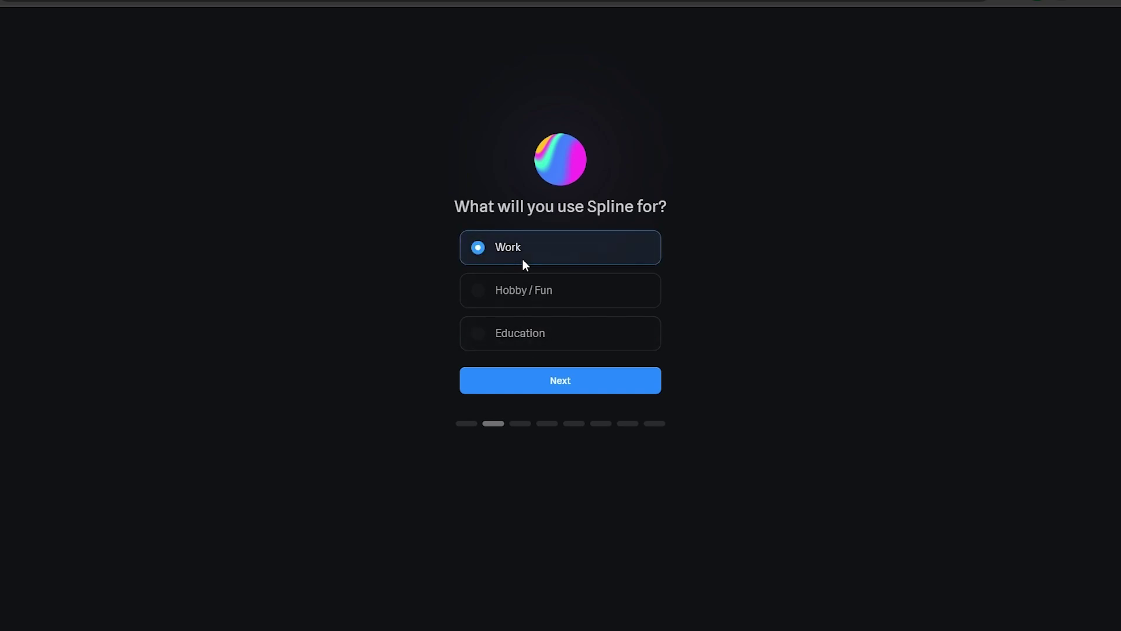
click(569, 390)
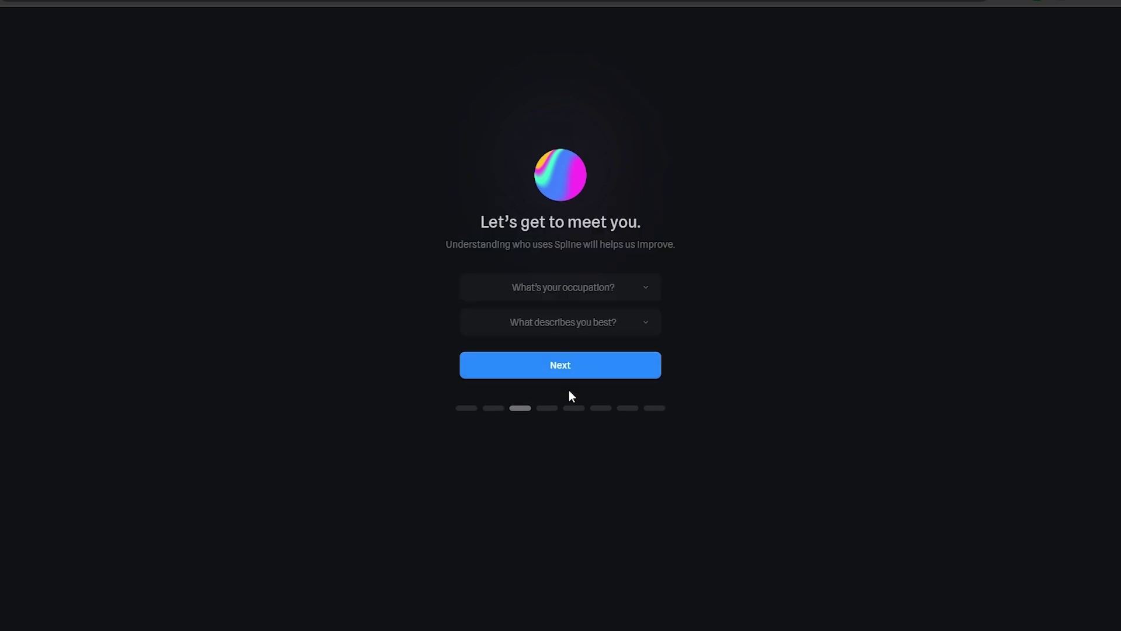
click(519, 287)
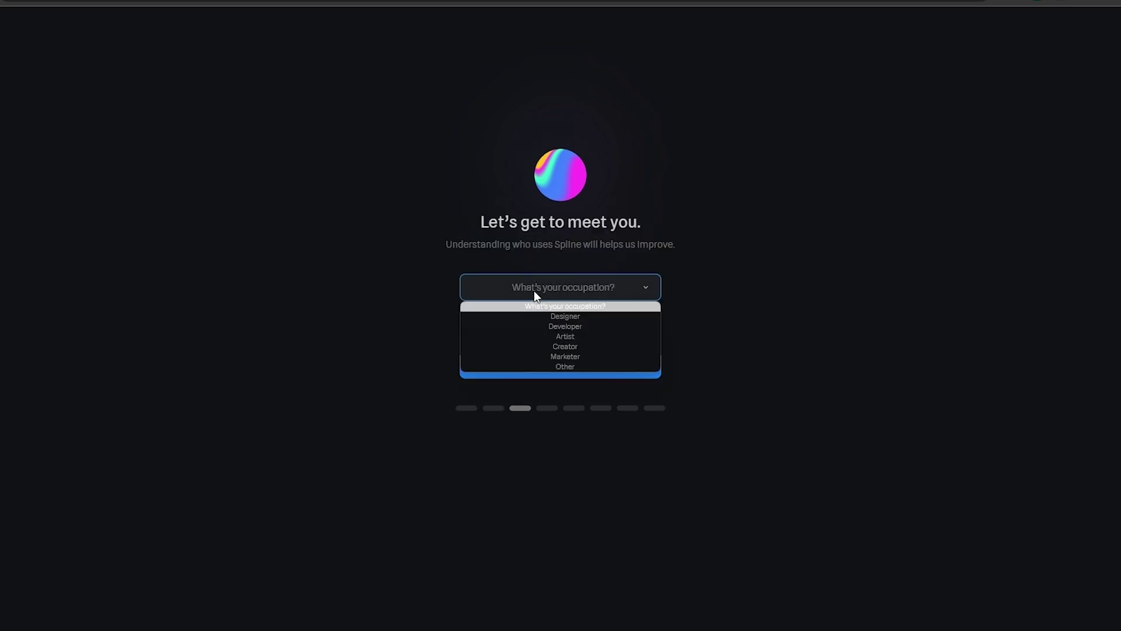
click(565, 366)
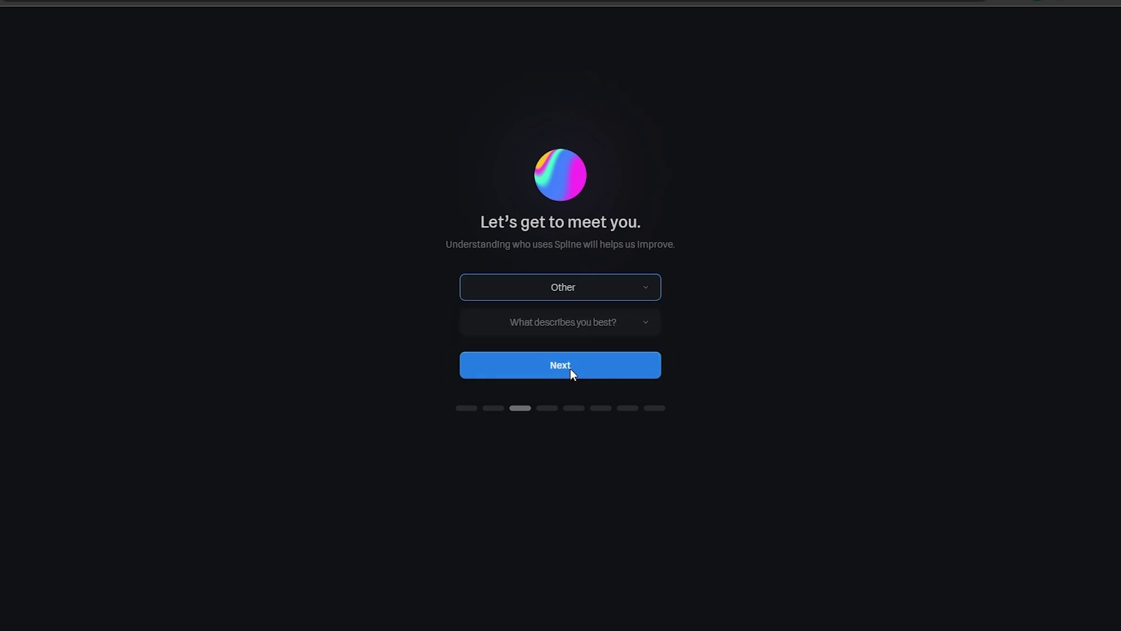
click(561, 322)
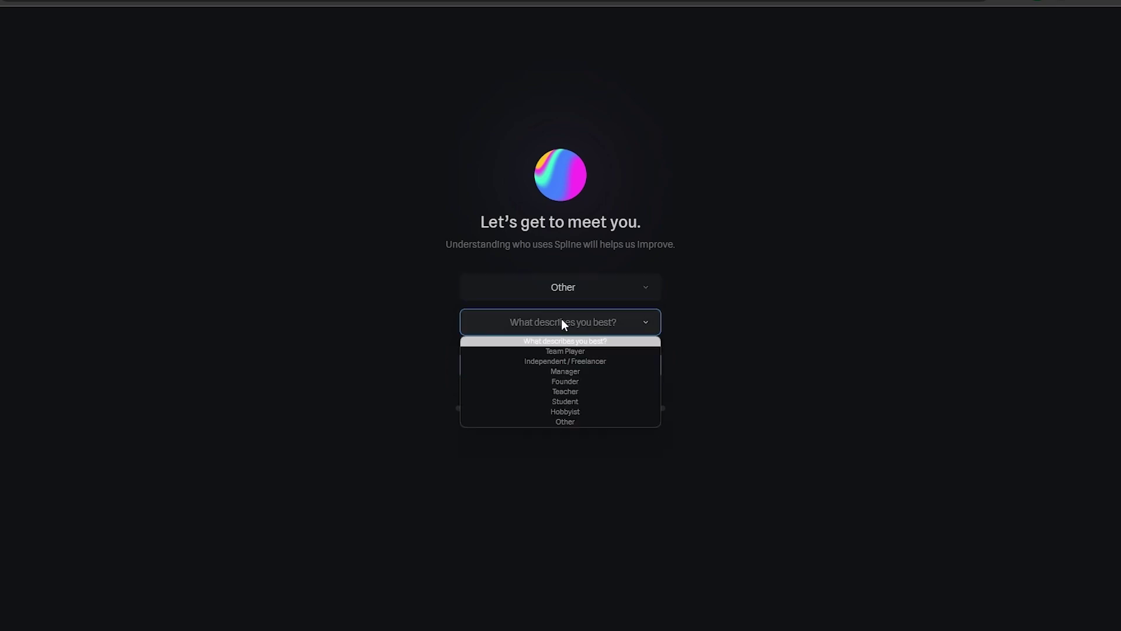
click(586, 411)
click(587, 408)
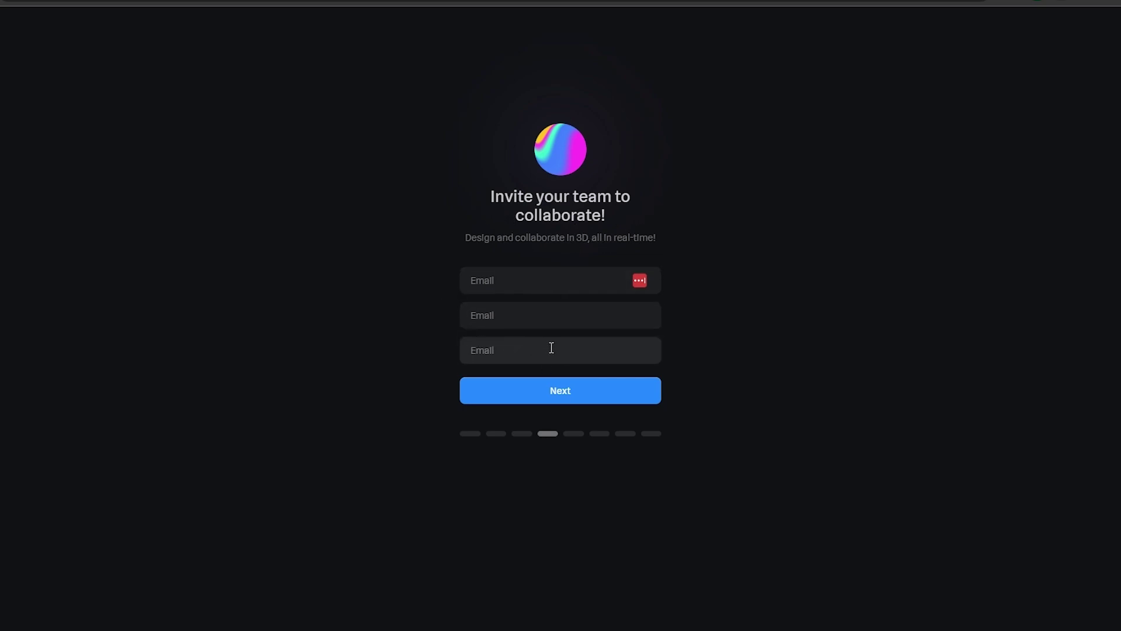
- Skip inviting teammates and following community creators
click(577, 387)
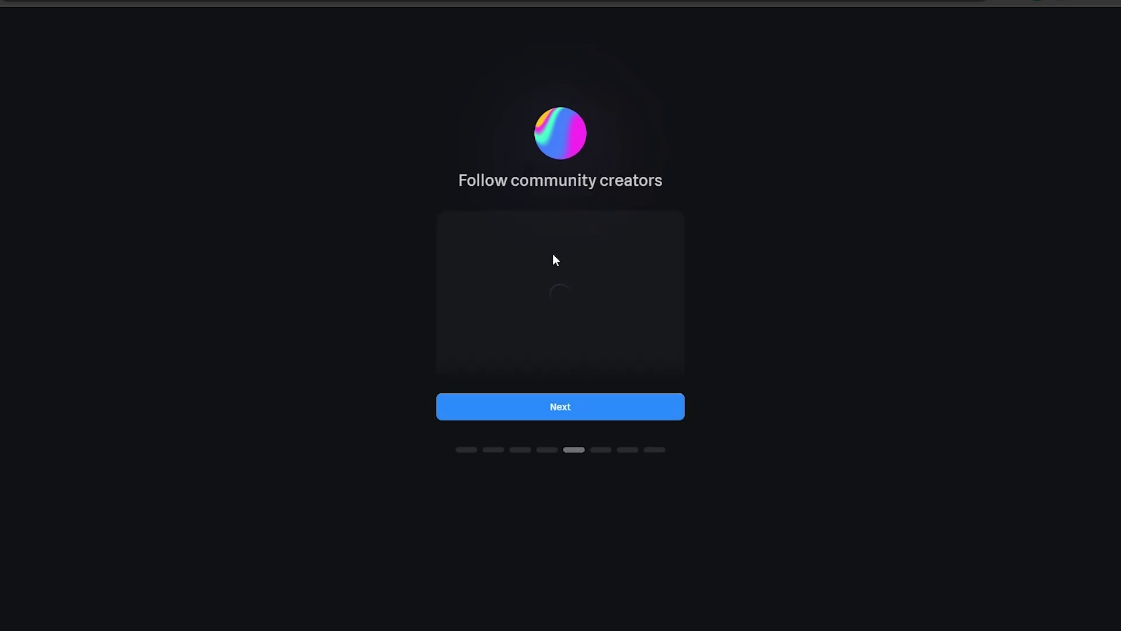
click(502, 404)
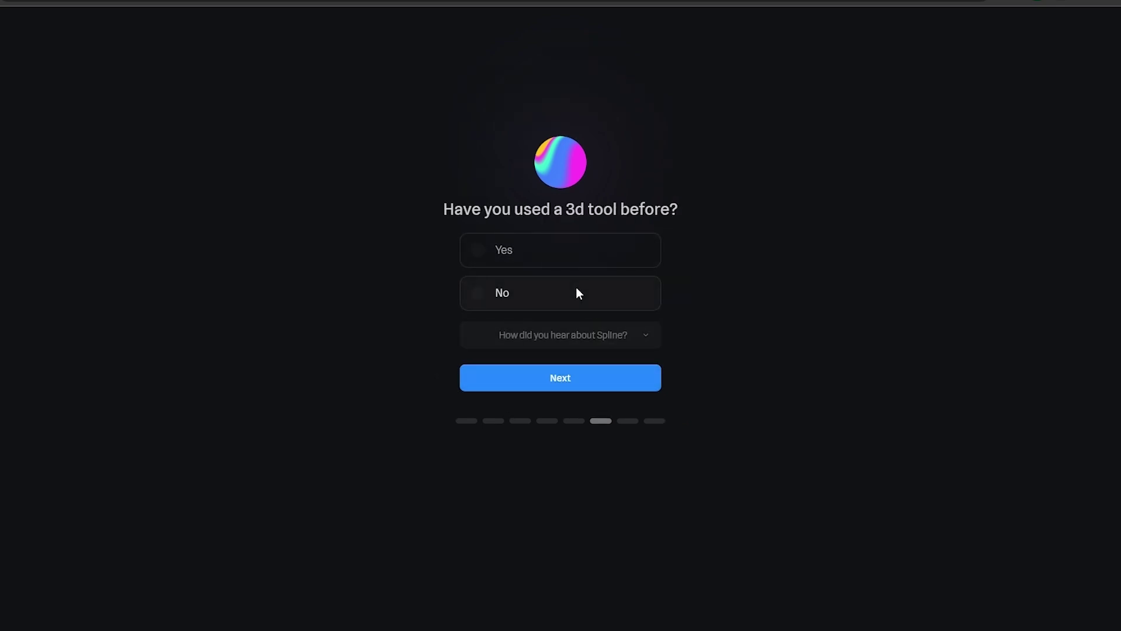
- Answer No to having used a 3D tool before and give Youtube as the source of hearing about Spline
click(576, 290)
click(568, 340)
click(567, 337)
click(568, 337)
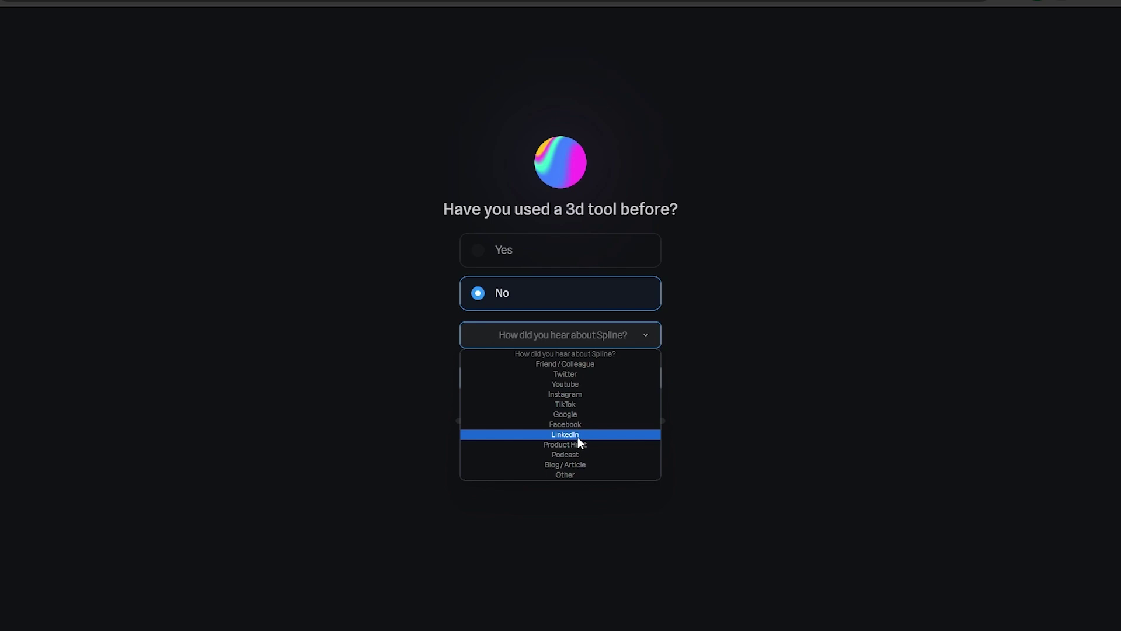
click(581, 384)
click(580, 384)
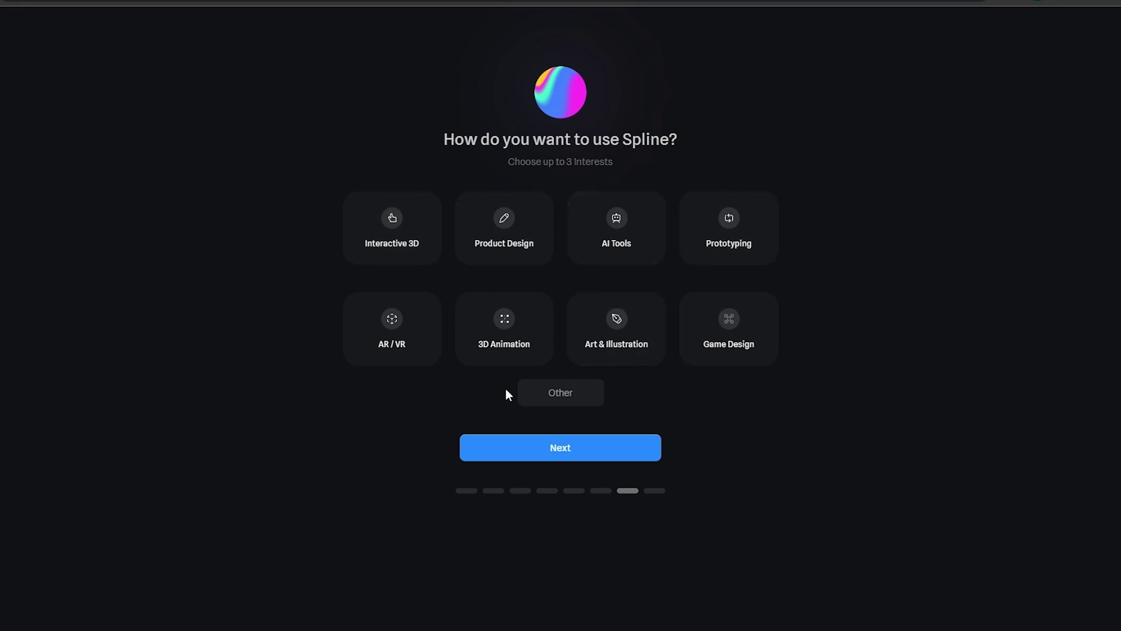
- Select Interactive 3D, Product Design and AI Tools as interests, and finish signing up with the newsletter declined
click(541, 447)
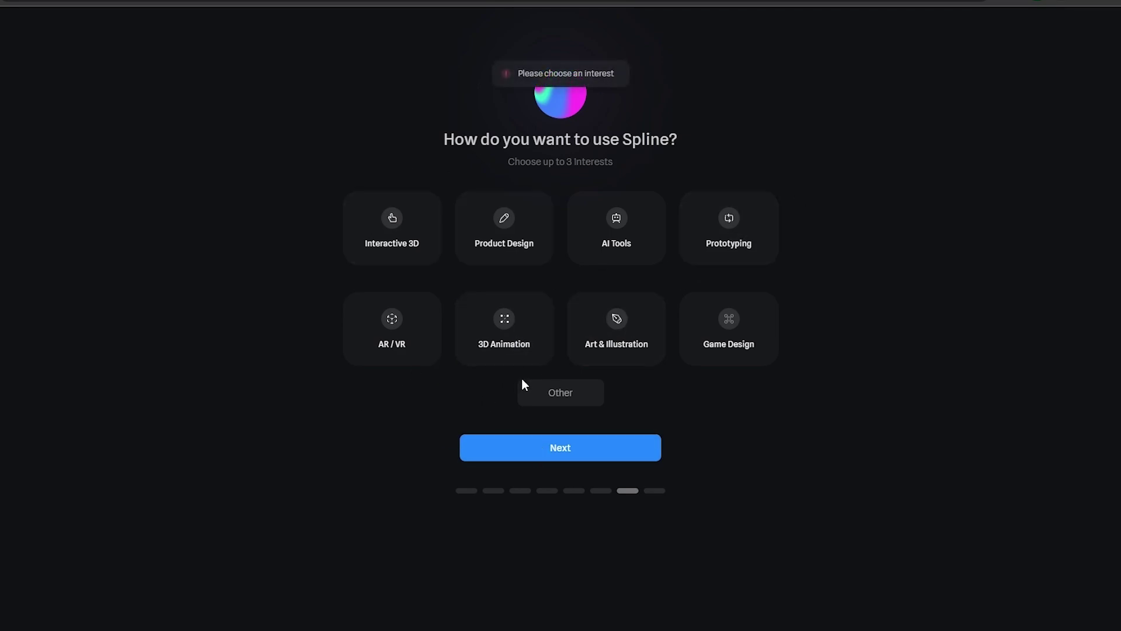
click(504, 331)
click(393, 229)
click(492, 225)
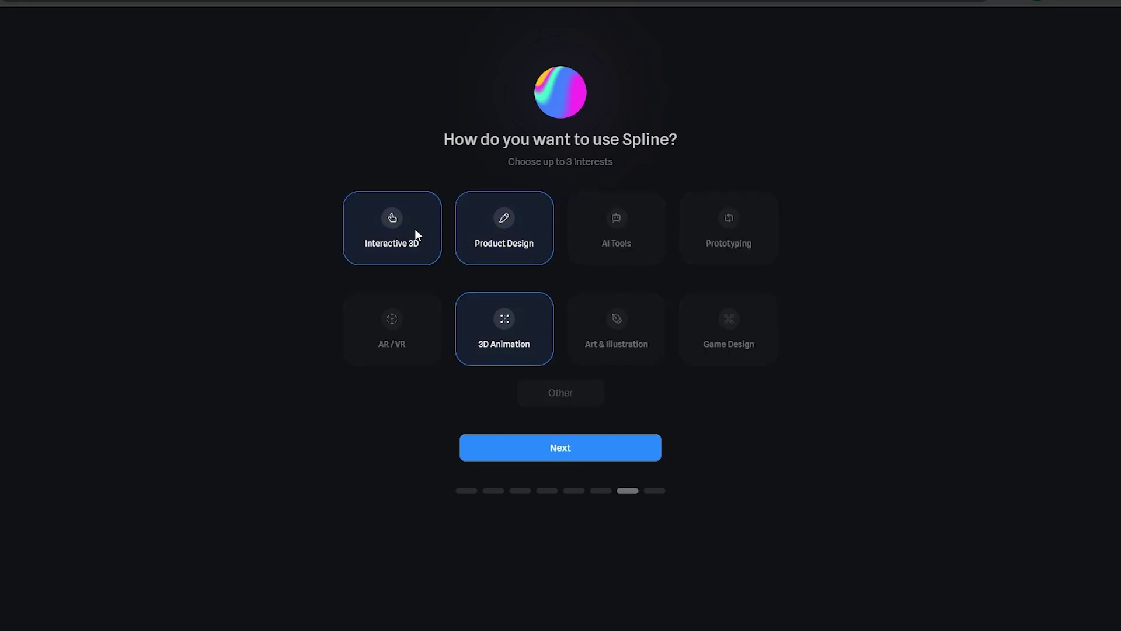
click(482, 313)
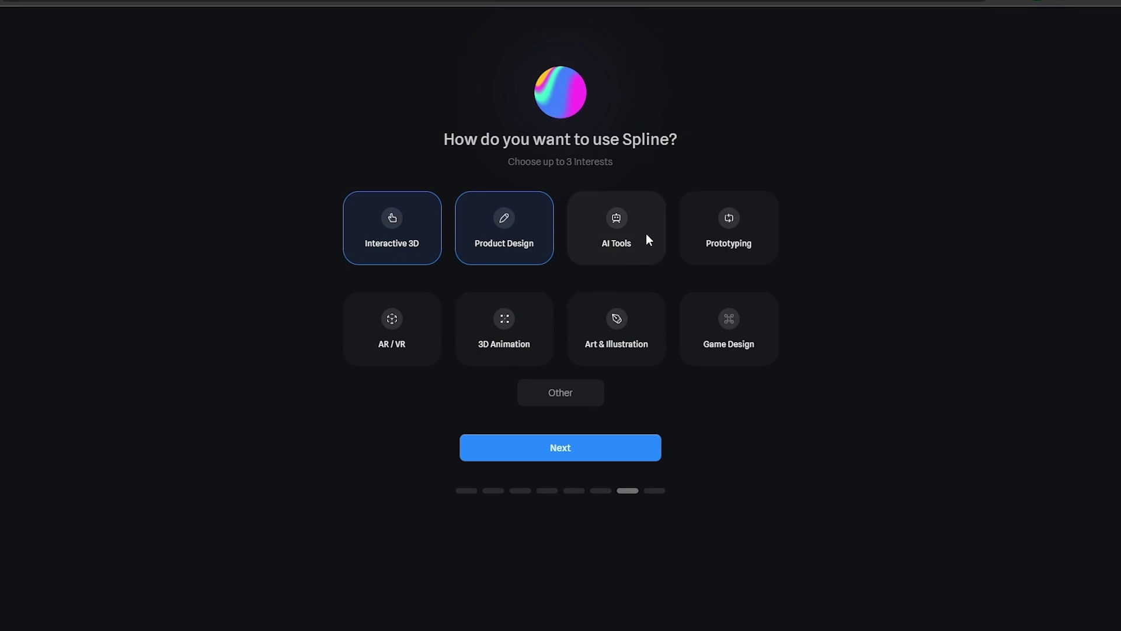
click(618, 257)
click(637, 447)
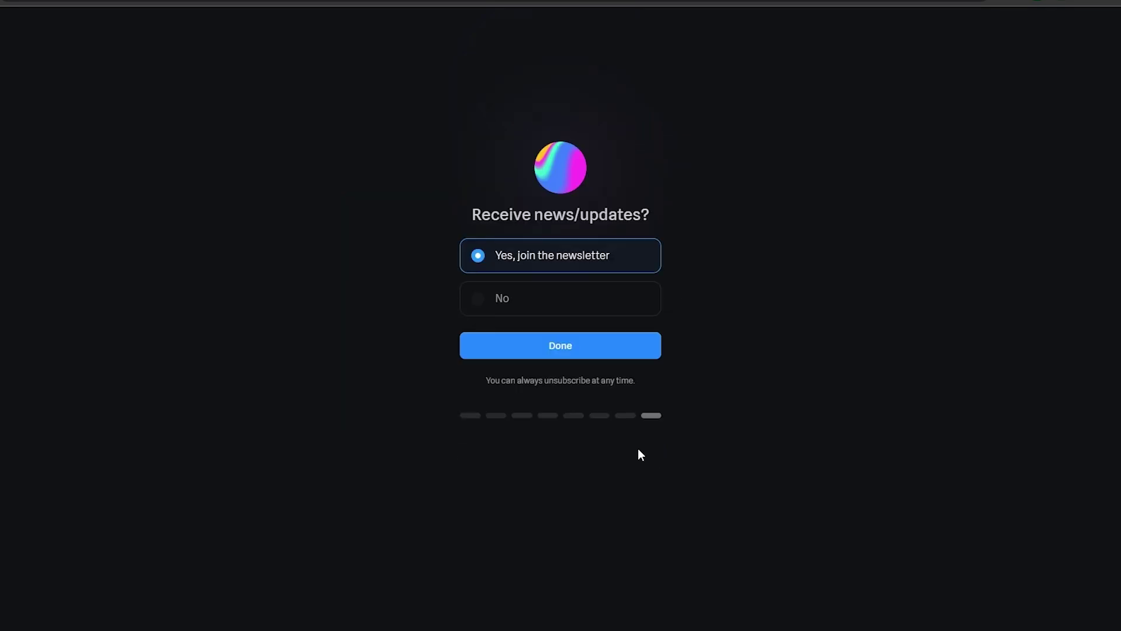
click(551, 298)
click(553, 344)
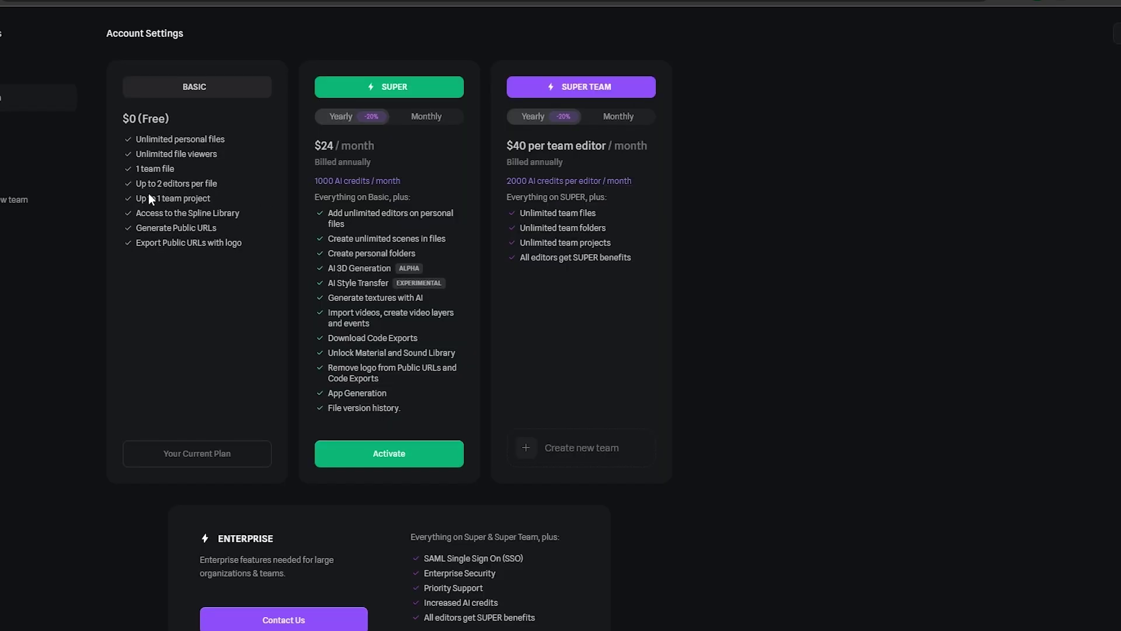
- Review the subscription plans, teams and payment method sections in the account settings
scroll(149, 194, down, 5)
scroll(278, 341, up, 5)
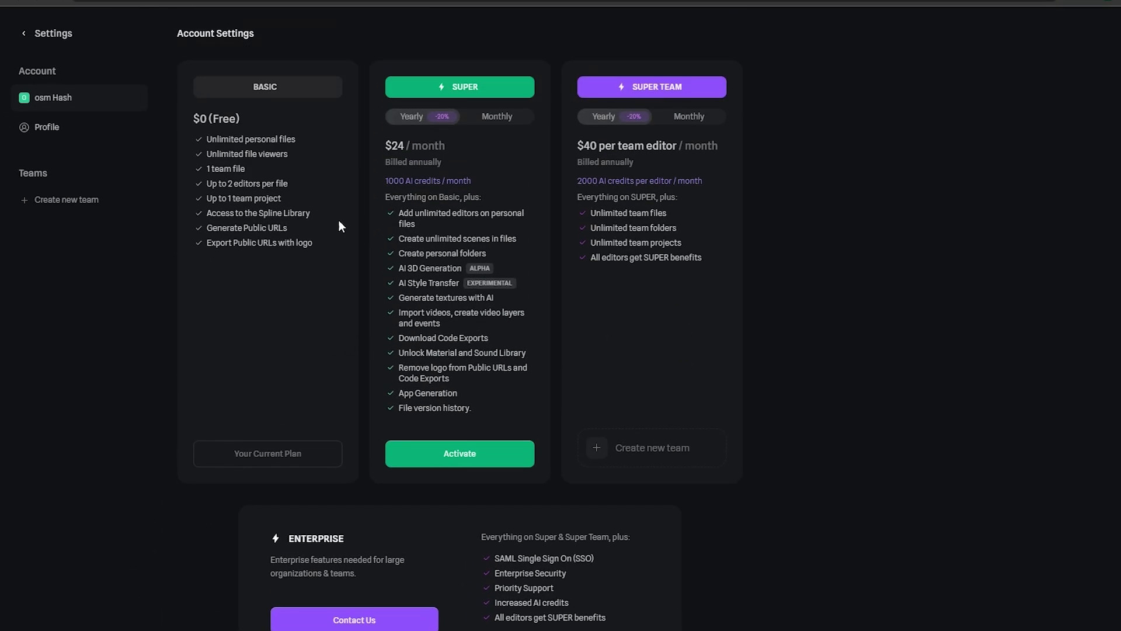
scroll(270, 234, down, 5)
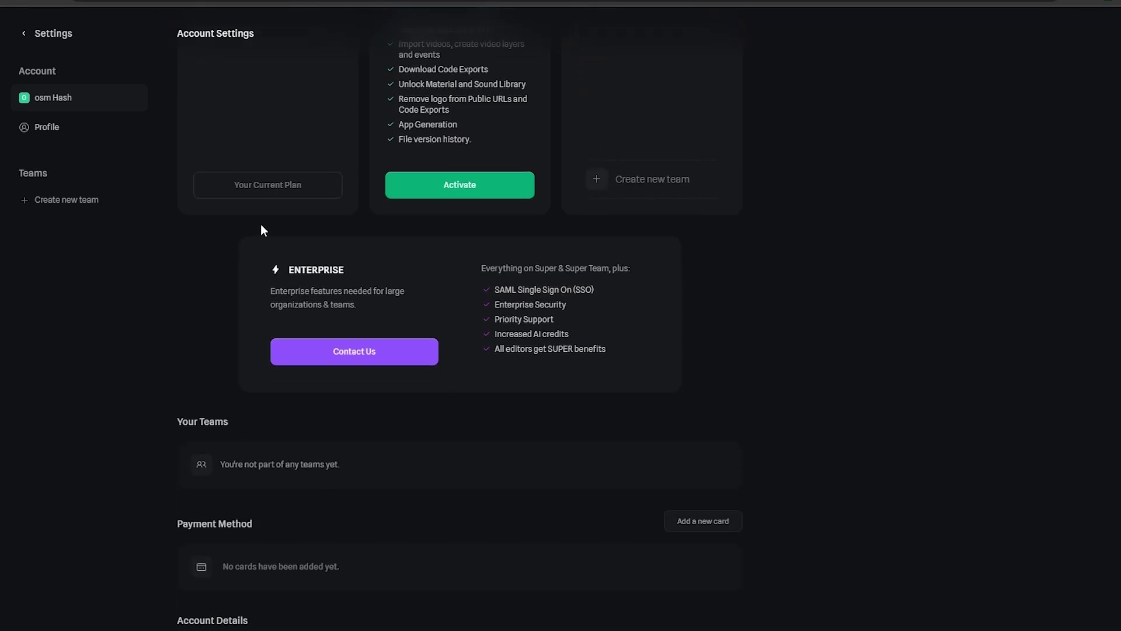
- Leave the account settings for the home dashboard and dismiss the Super upgrade offer
scroll(261, 230, down, 3)
scroll(263, 226, up, 7)
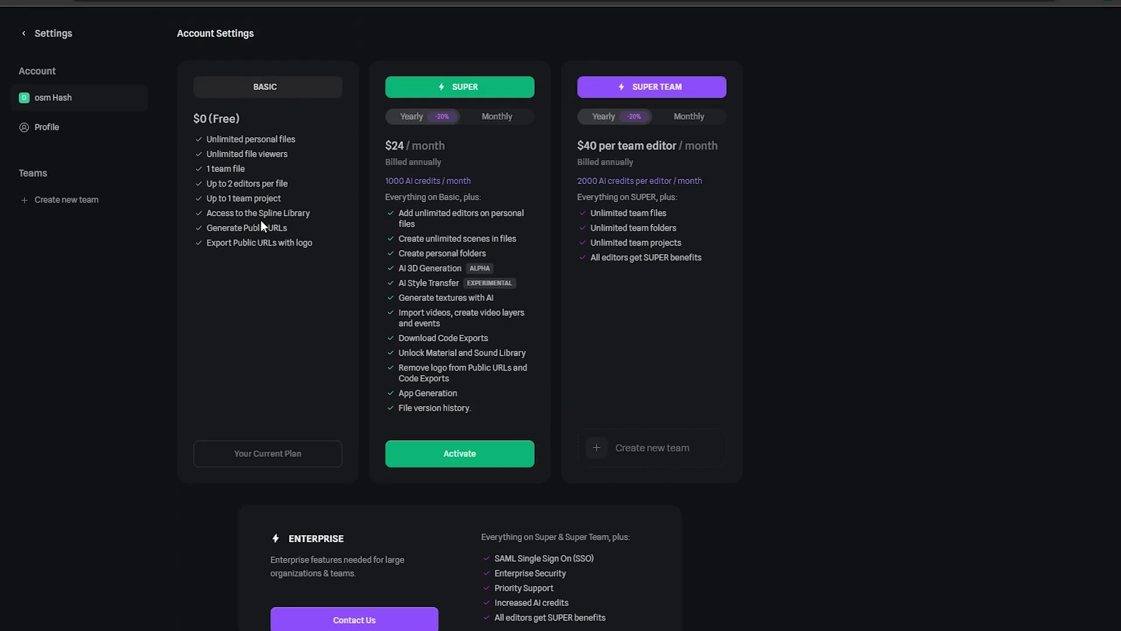
click(26, 32)
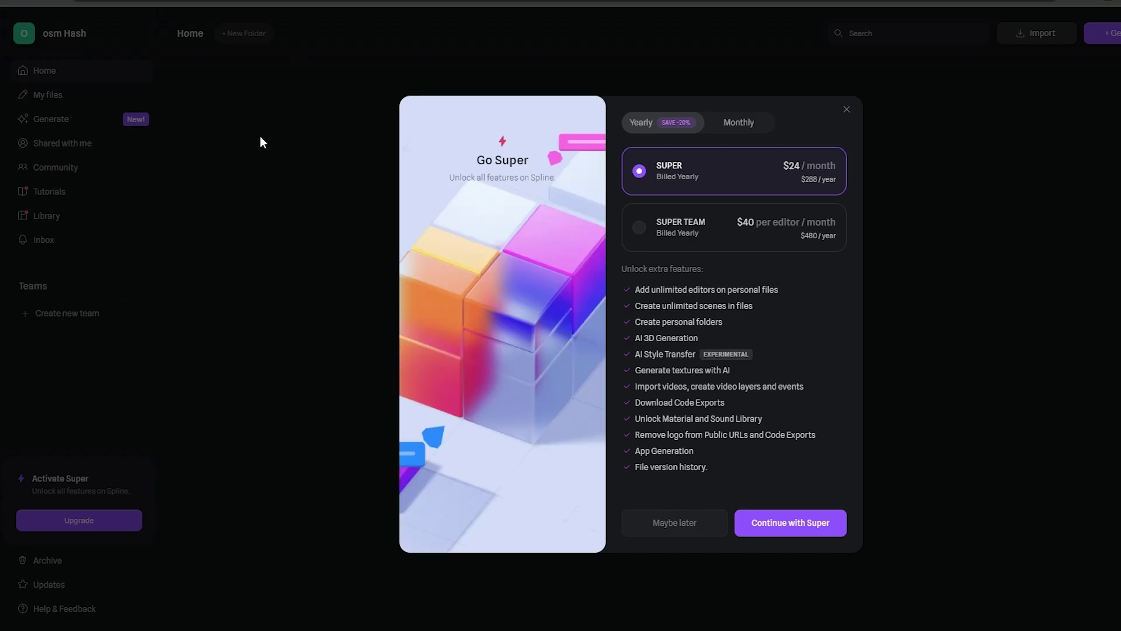
click(846, 111)
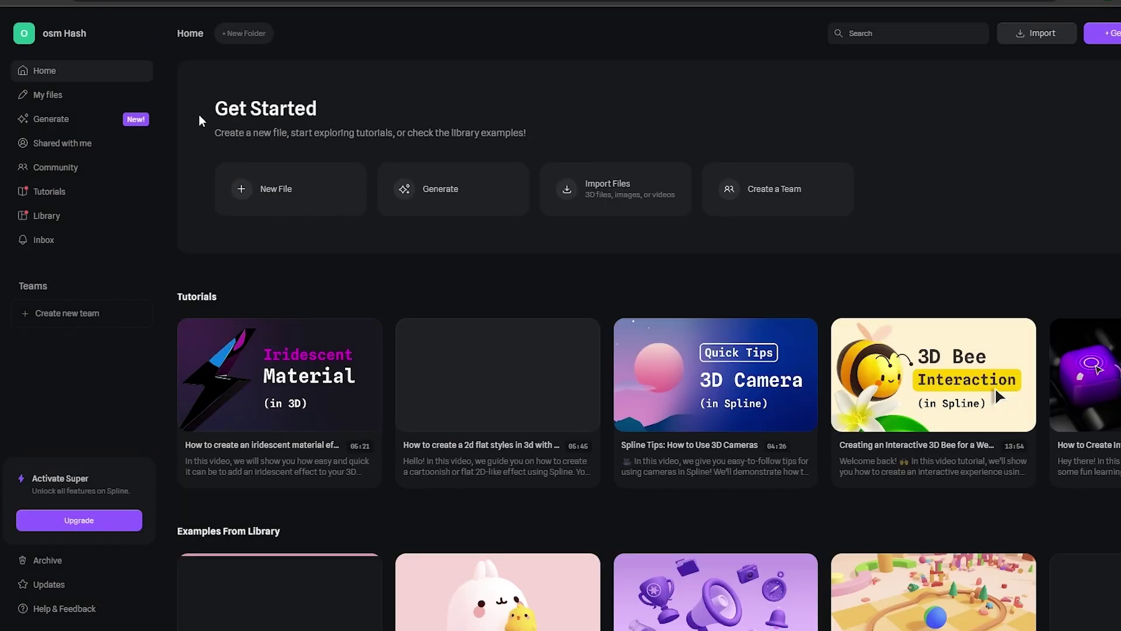
- Look through the tutorials, library examples and community remixes offered on the home page
scroll(226, 253, down, 10)
scroll(219, 252, up, 5)
scroll(225, 266, up, 5)
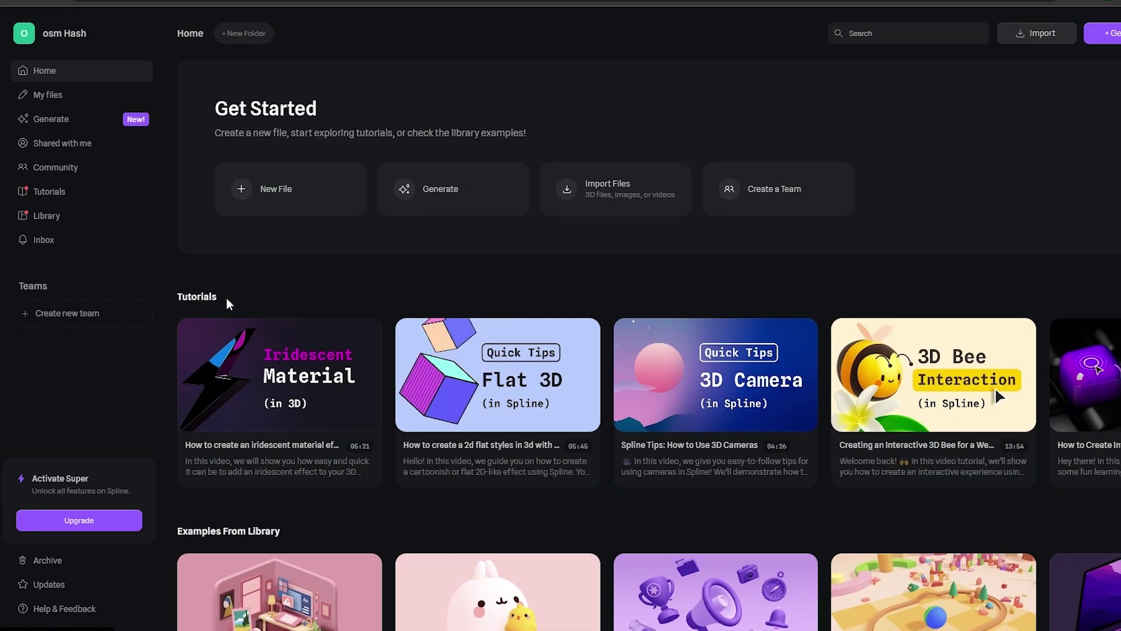
scroll(255, 438, down, 3)
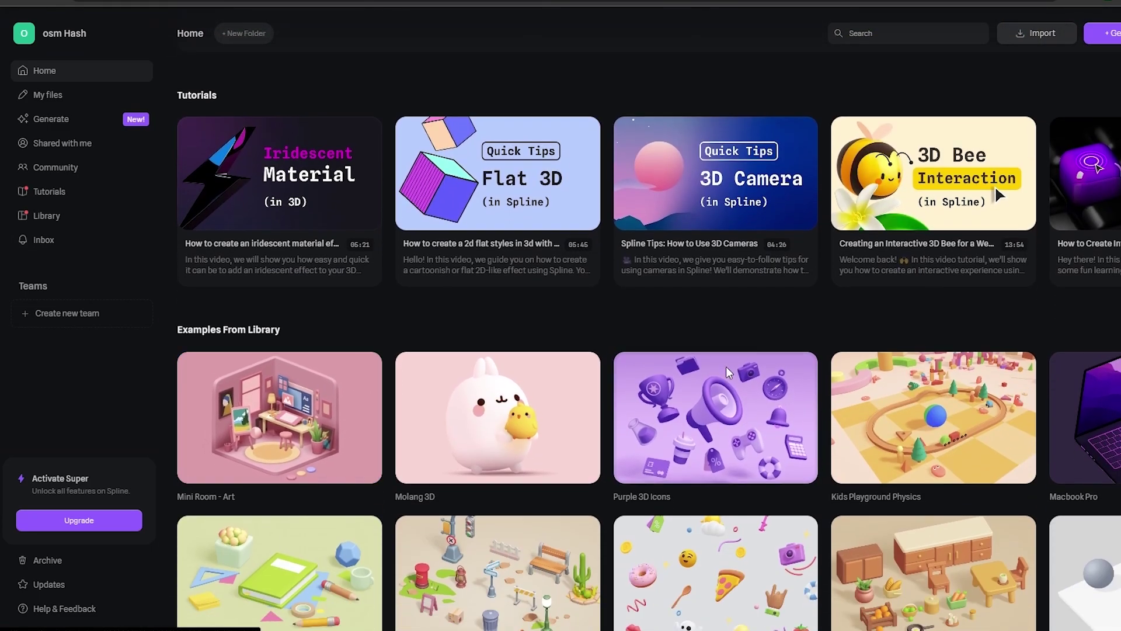
scroll(350, 408, down, 5)
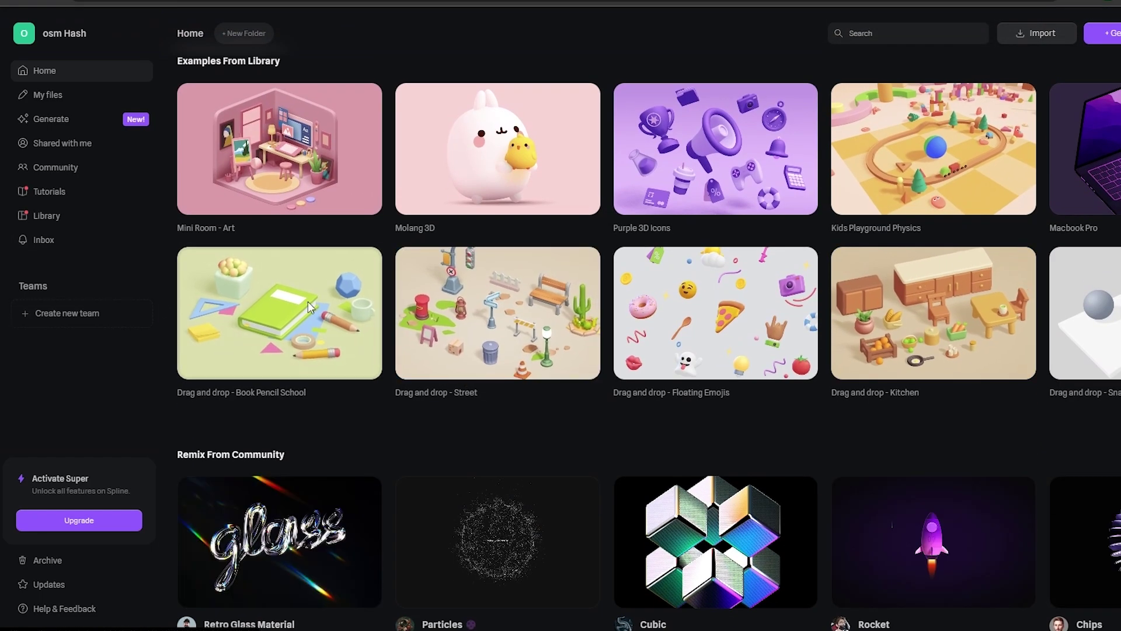
scroll(384, 307, down, 3)
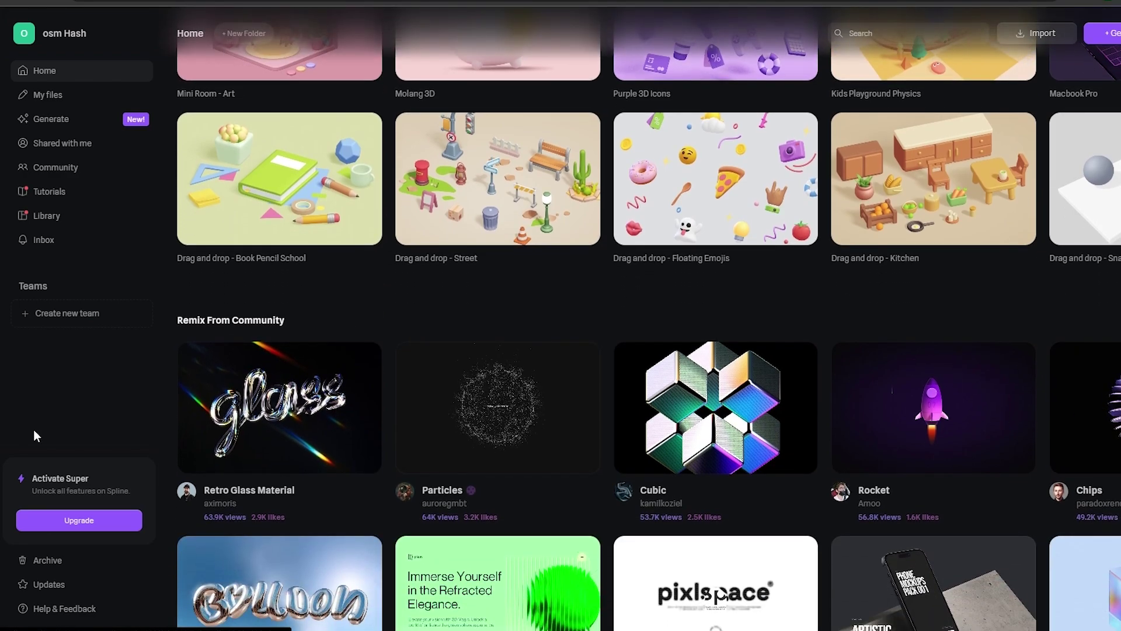
scroll(393, 426, down, 3)
scroll(578, 478, up, 5)
scroll(583, 484, up, 8)
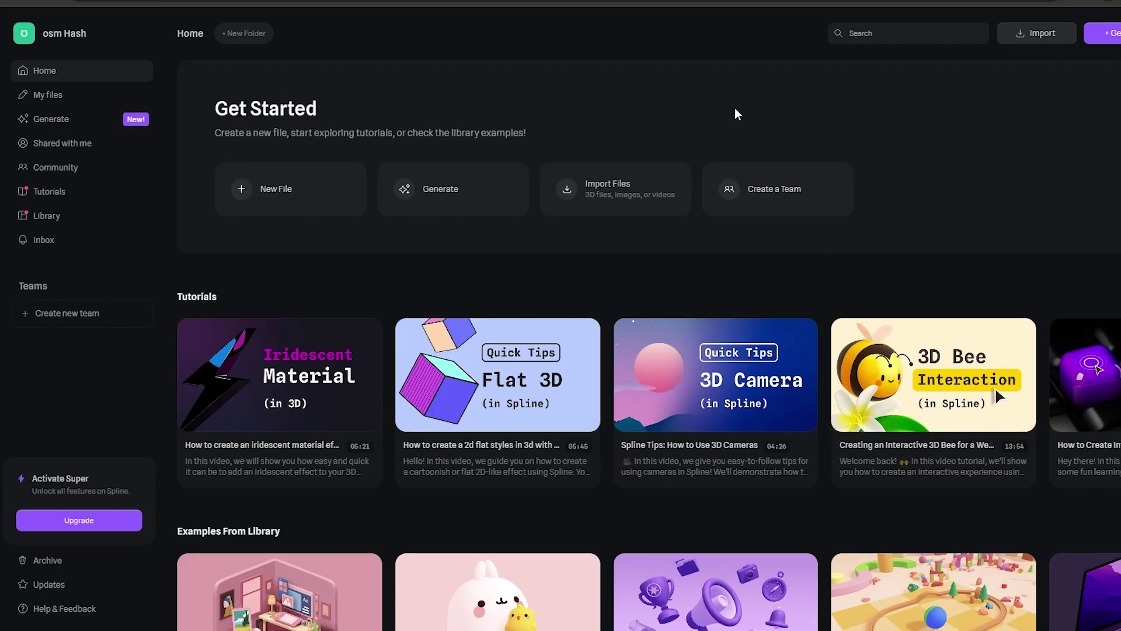
- Open a copy of the Mini Room - Art library example and start the guided feature tour
scroll(737, 114, down, 3)
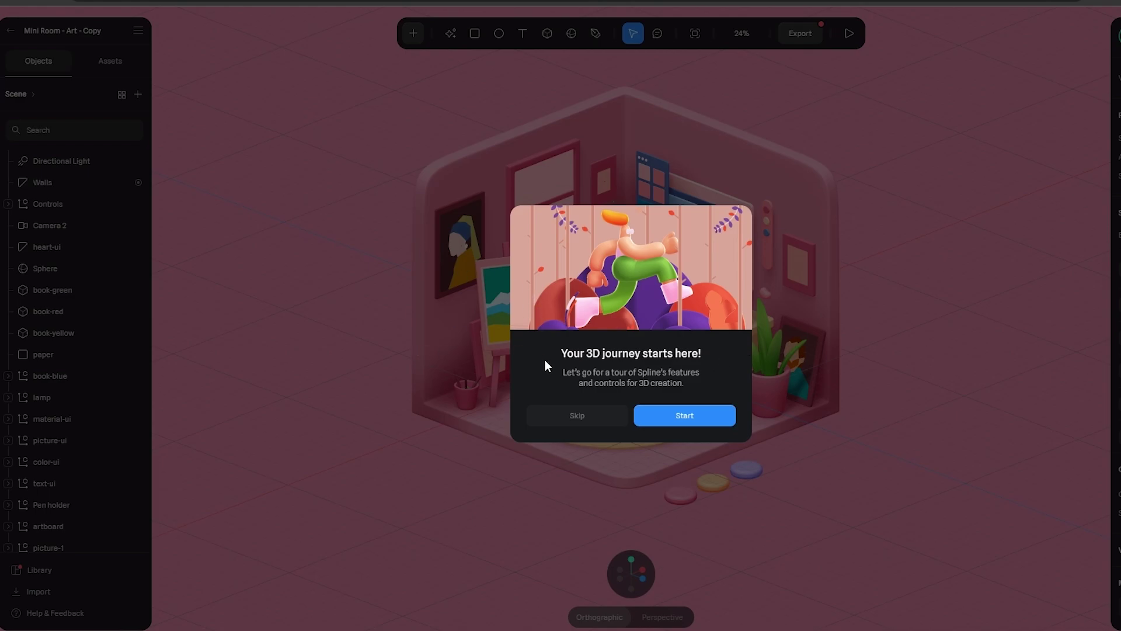
click(671, 421)
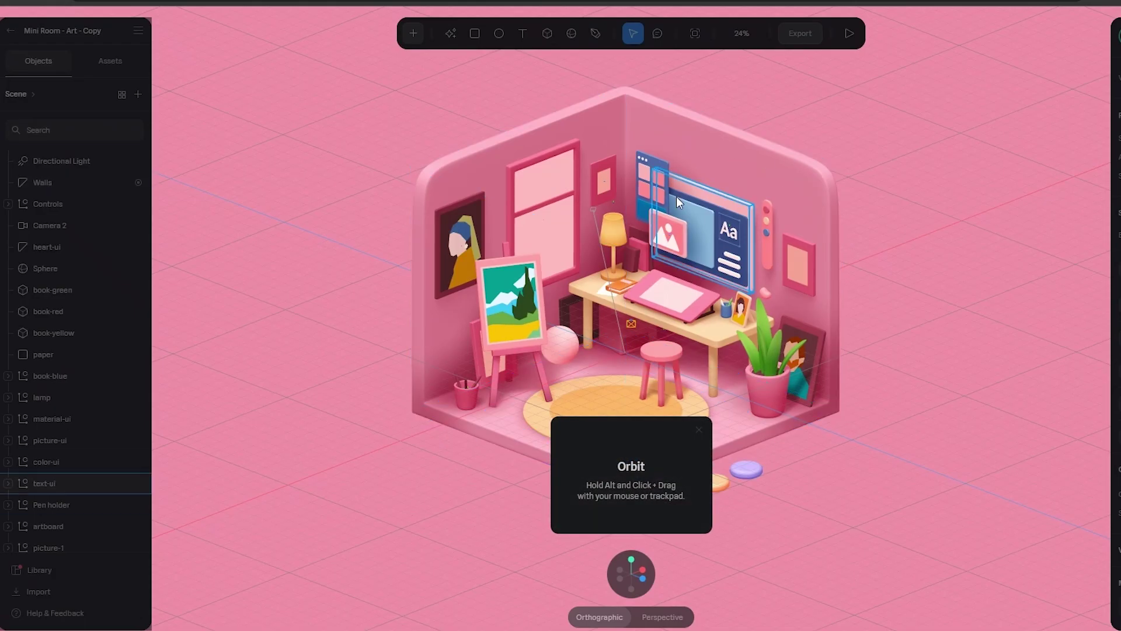
right_click(921, 421)
click(829, 474)
click(835, 413)
click(891, 412)
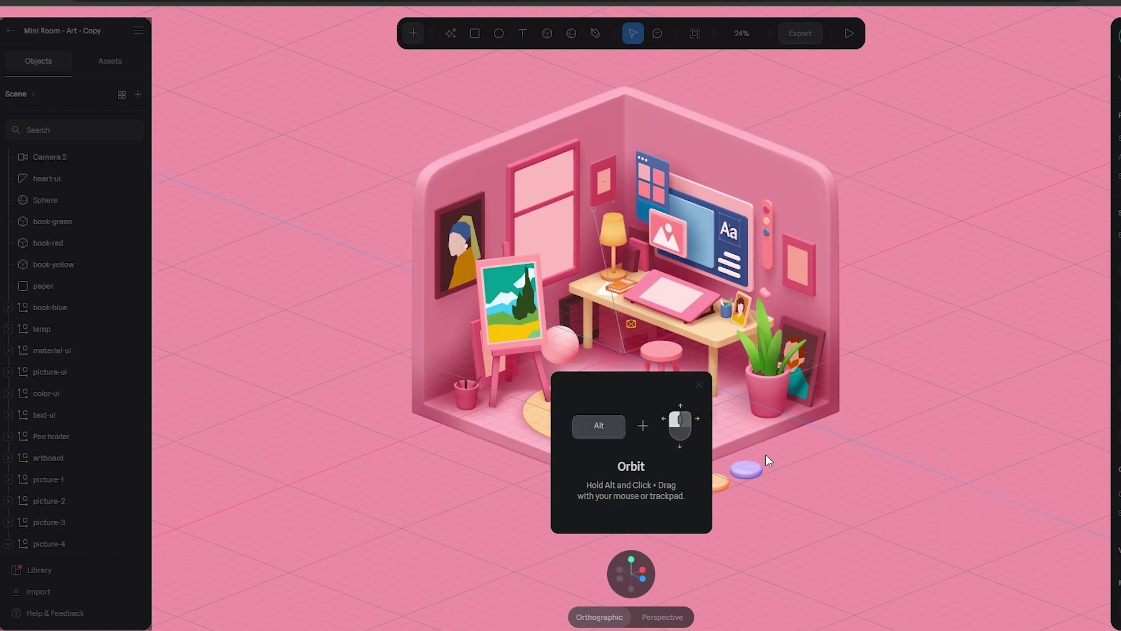
- Orbit around the room as the tour asks, and close the tour at its Create new objects page
alt+drag(824, 512, 438, 517)
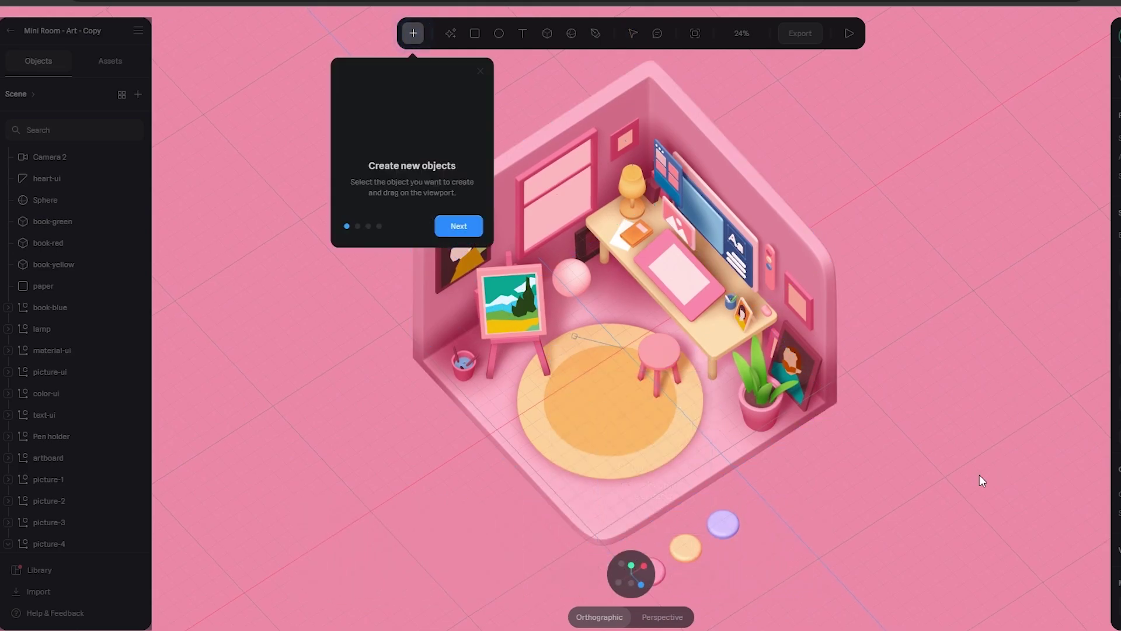
drag(996, 419, 997, 418)
alt+drag(884, 425, 884, 386)
click(479, 71)
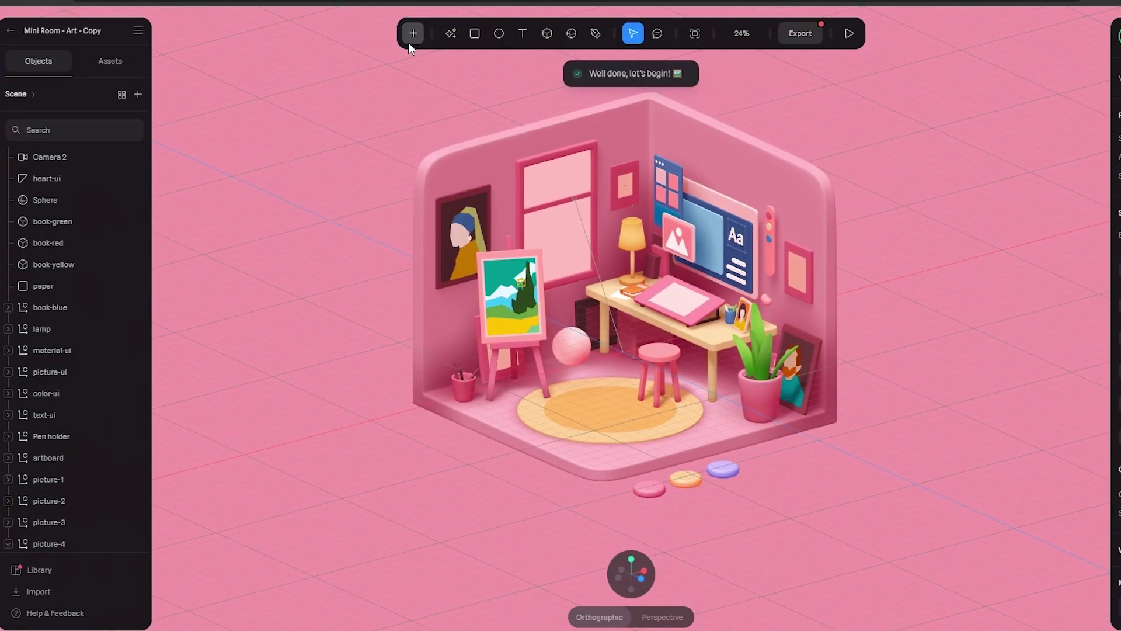
- Add a Bunny object to the room scene
click(414, 34)
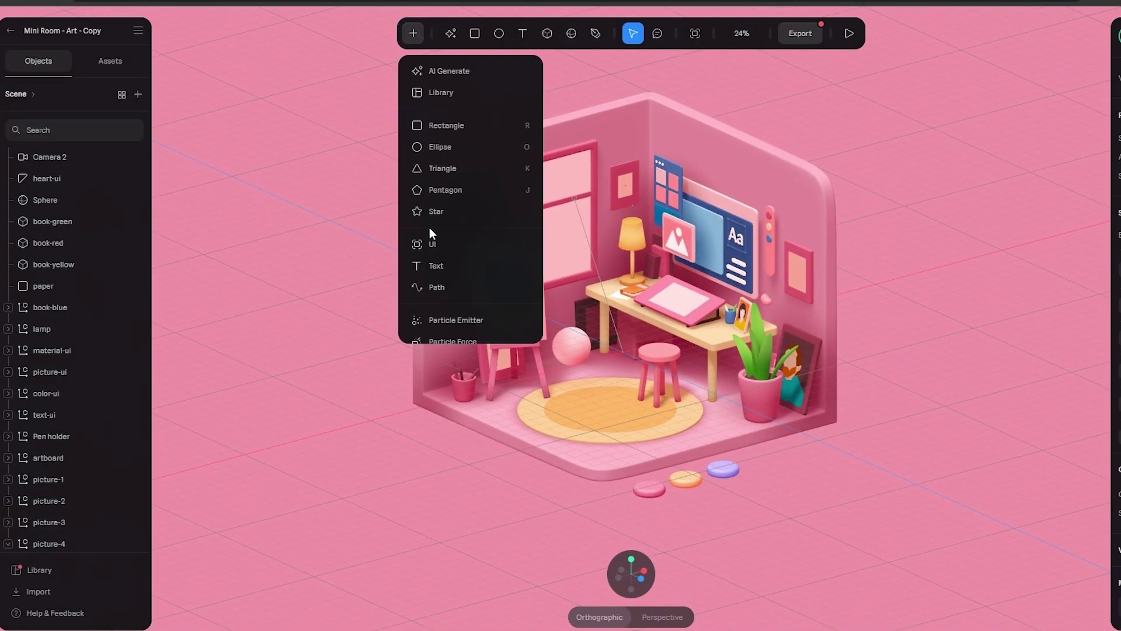
scroll(446, 266, down, 3)
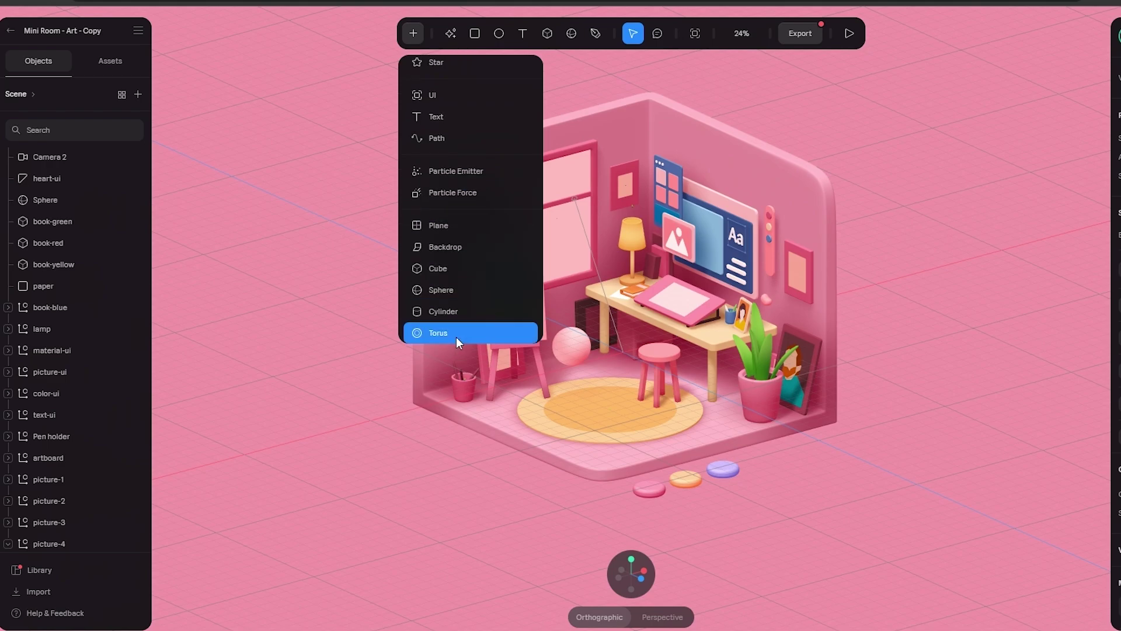
scroll(457, 327, down, 5)
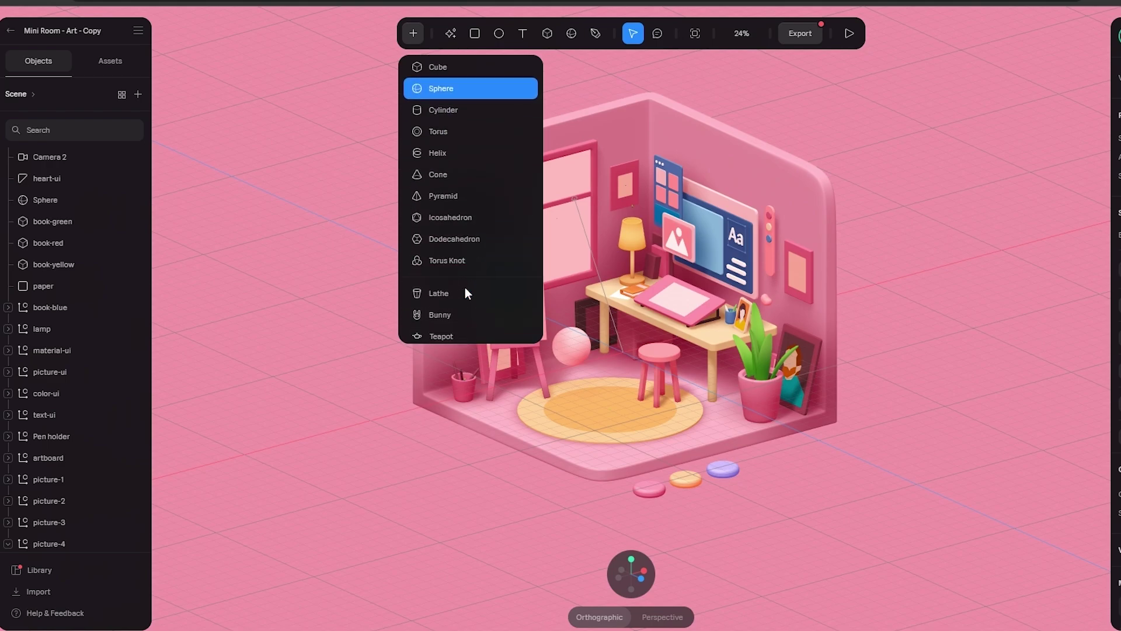
click(438, 321)
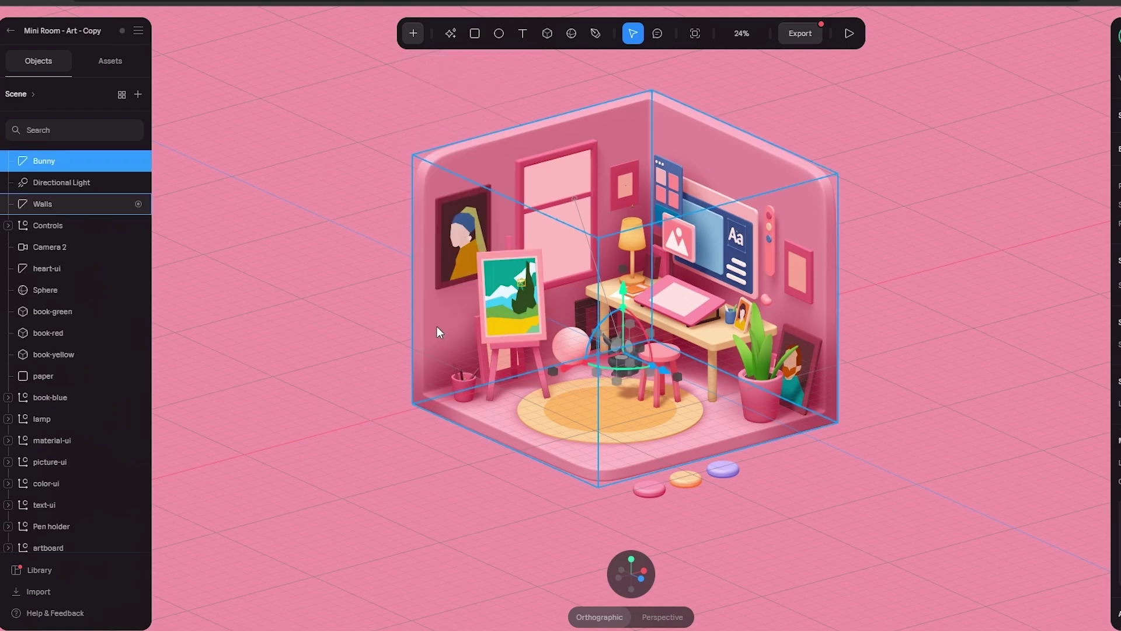
- Move the bunny onto the pink stool in front of the desk
click(845, 494)
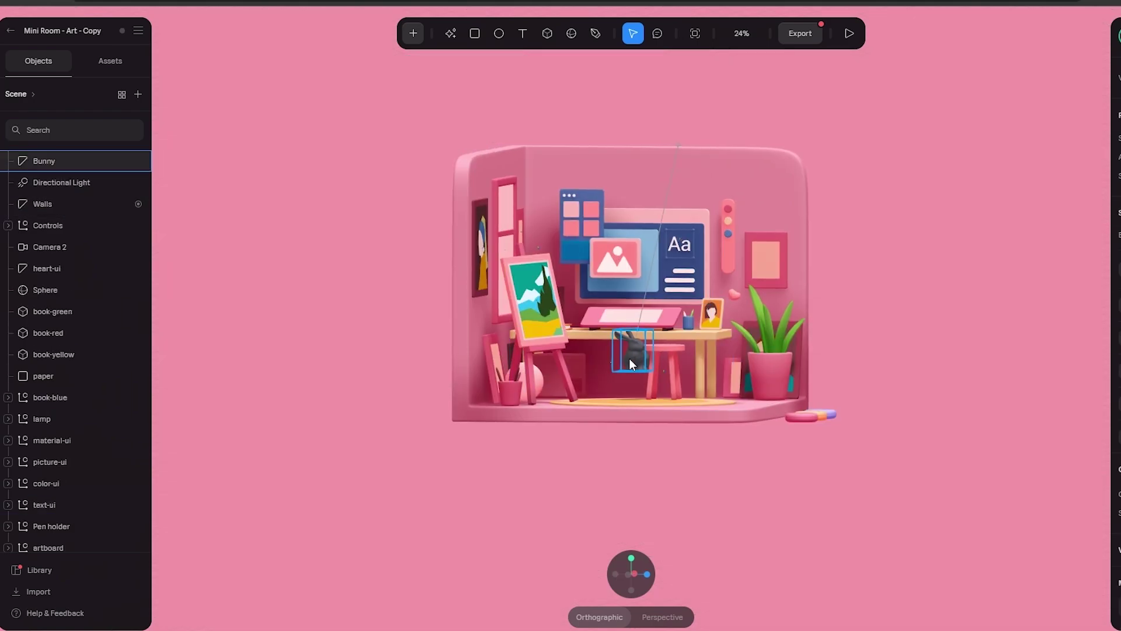
click(629, 356)
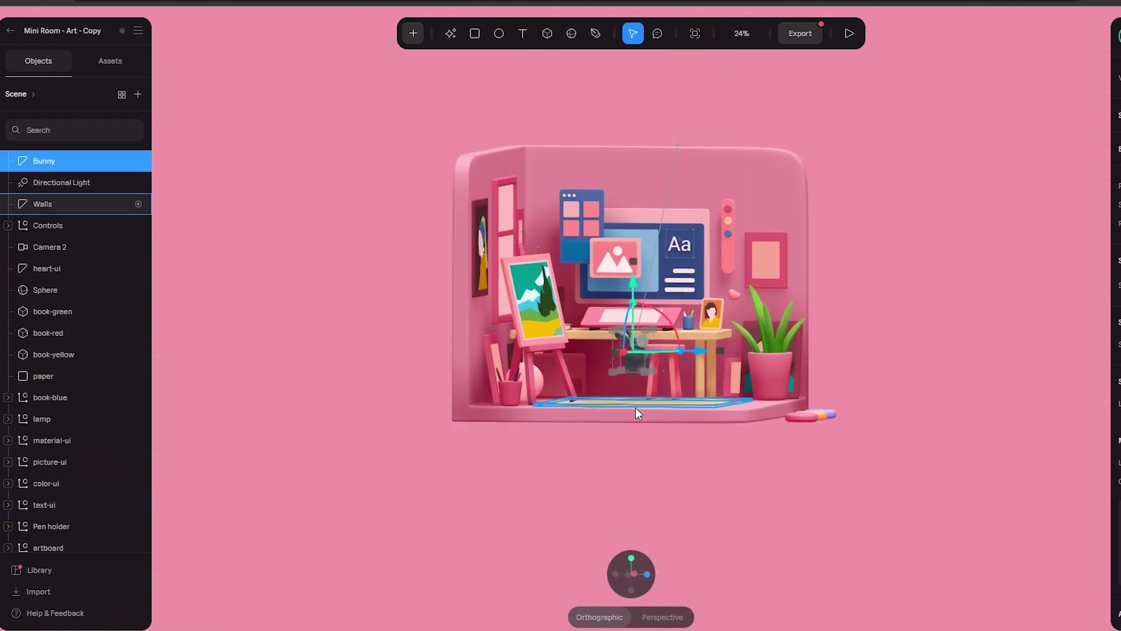
click(639, 465)
drag(634, 352, 698, 382)
alt+drag(980, 350, 805, 432)
click(843, 436)
drag(668, 402, 668, 338)
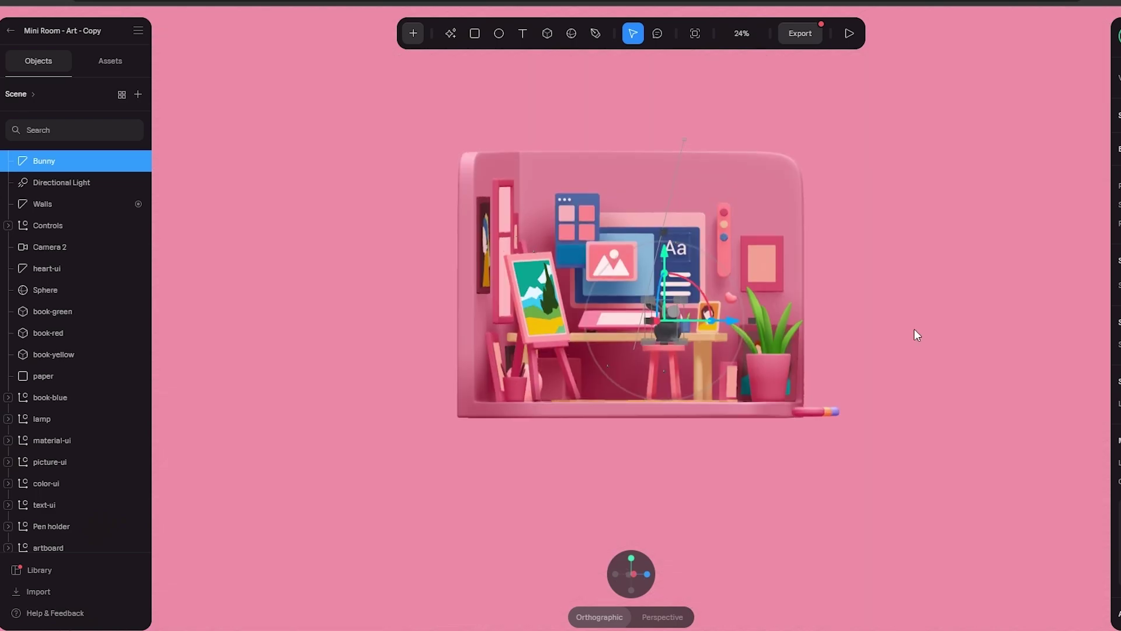
click(913, 329)
drag(883, 342, 881, 352)
- Lower the bunny slightly so it rests on the stool's seat, checking the placement up close and from above
scroll(768, 345, up, 3)
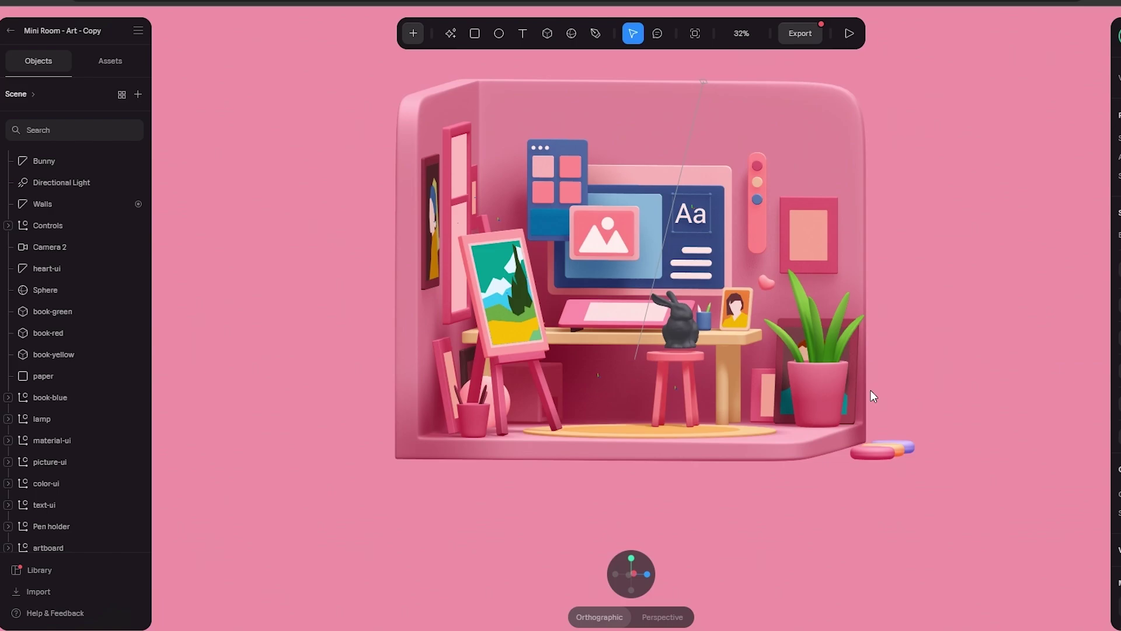
scroll(869, 390, up, 5)
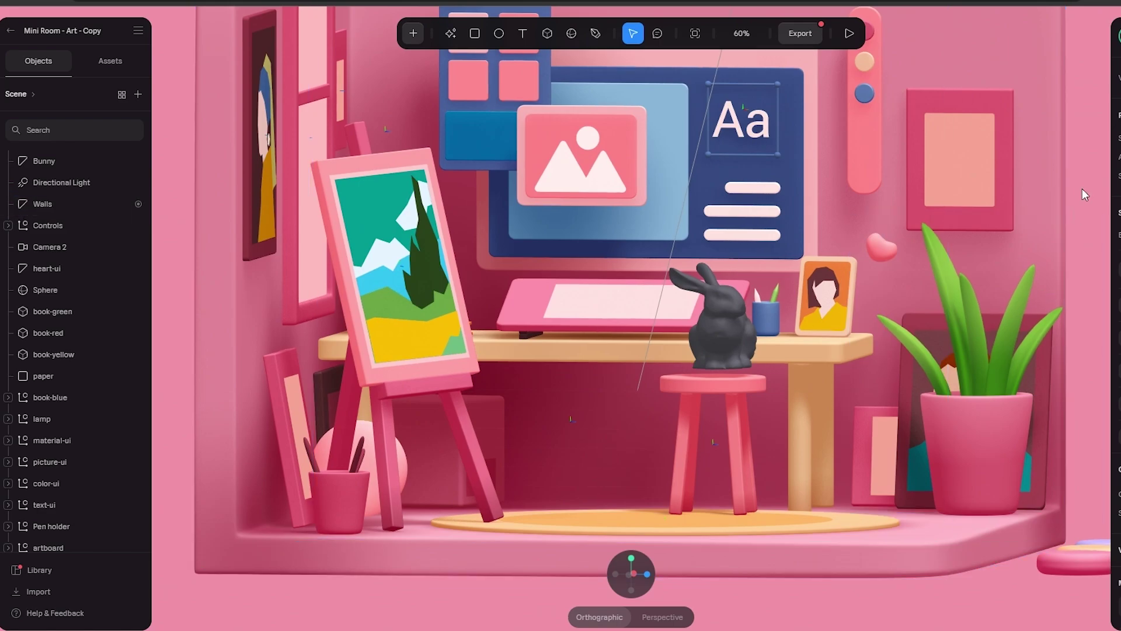
alt+drag(1095, 189, 1027, 202)
click(708, 339)
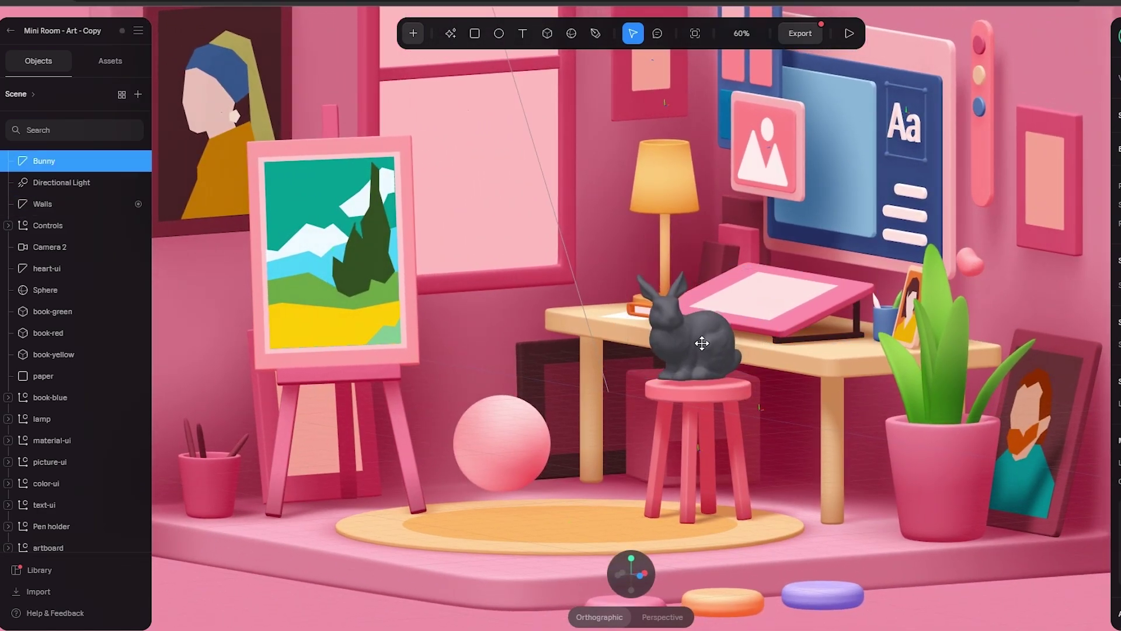
drag(703, 348, 703, 348)
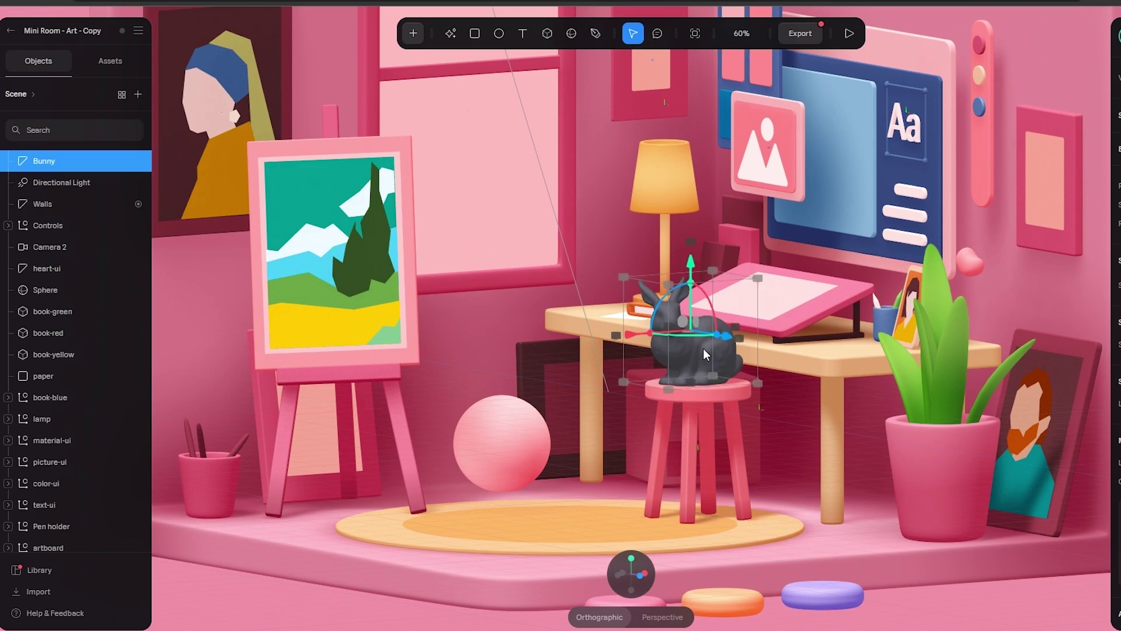
scroll(940, 506, down, 3)
alt+drag(890, 576, 889, 603)
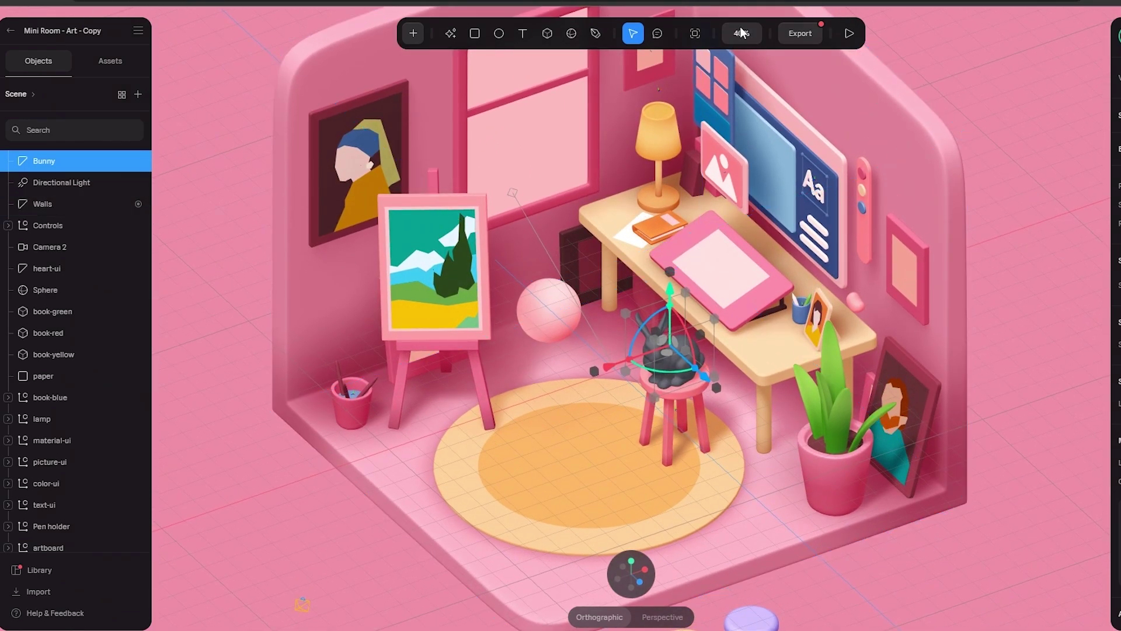
click(412, 34)
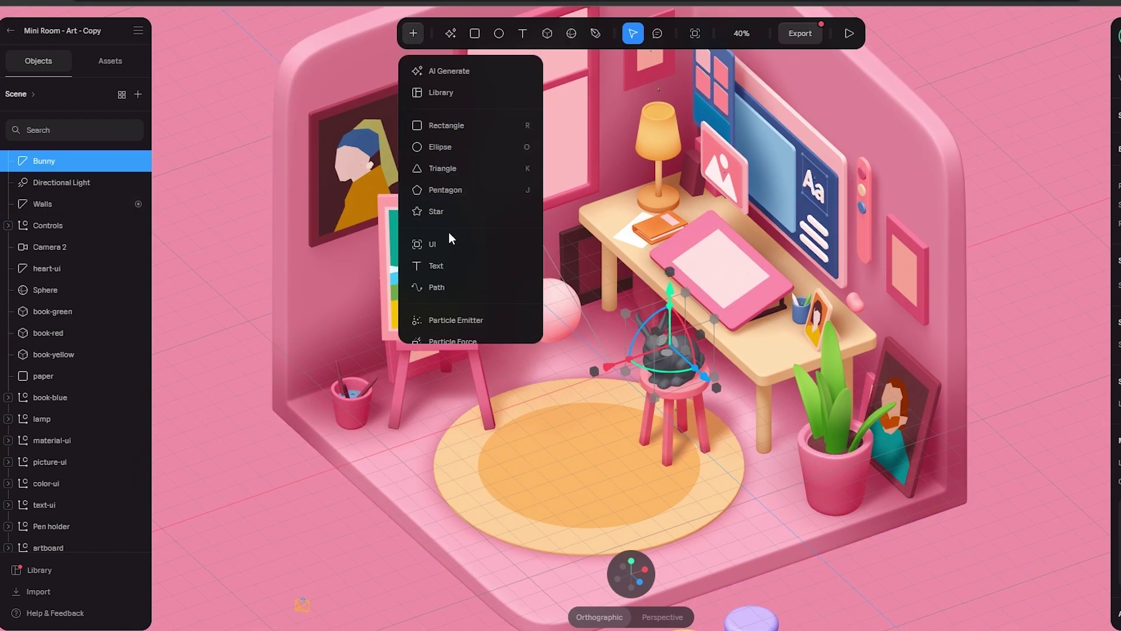
key(Escape)
drag(1003, 462, 1109, 441)
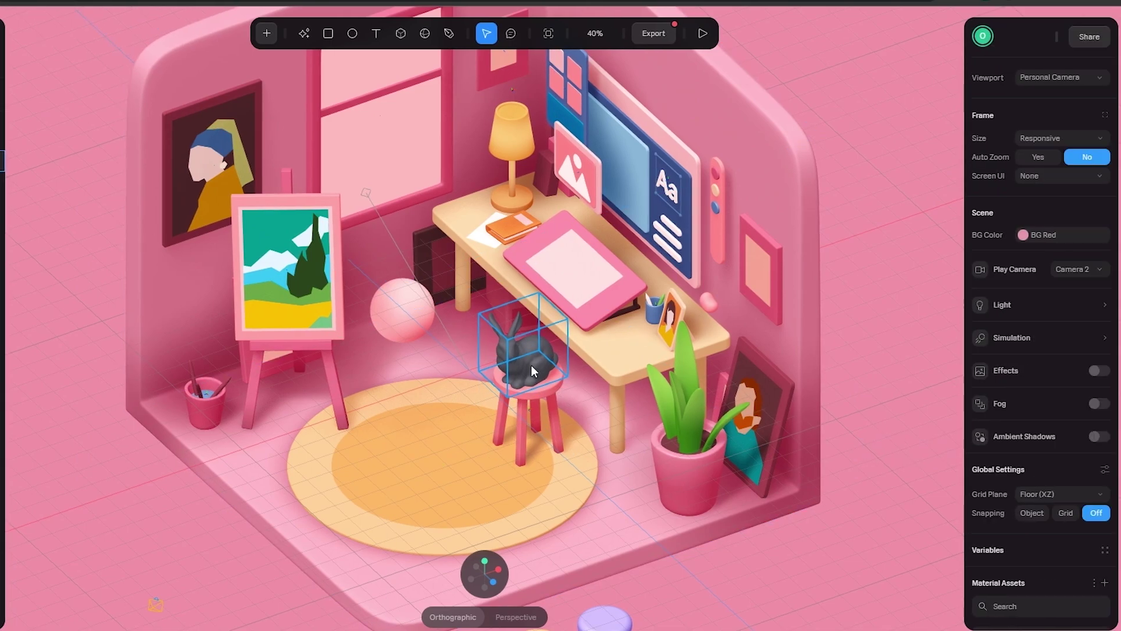
- Try the bunny's shadow casting off and on, ending with Cast set to Yes
click(677, 365)
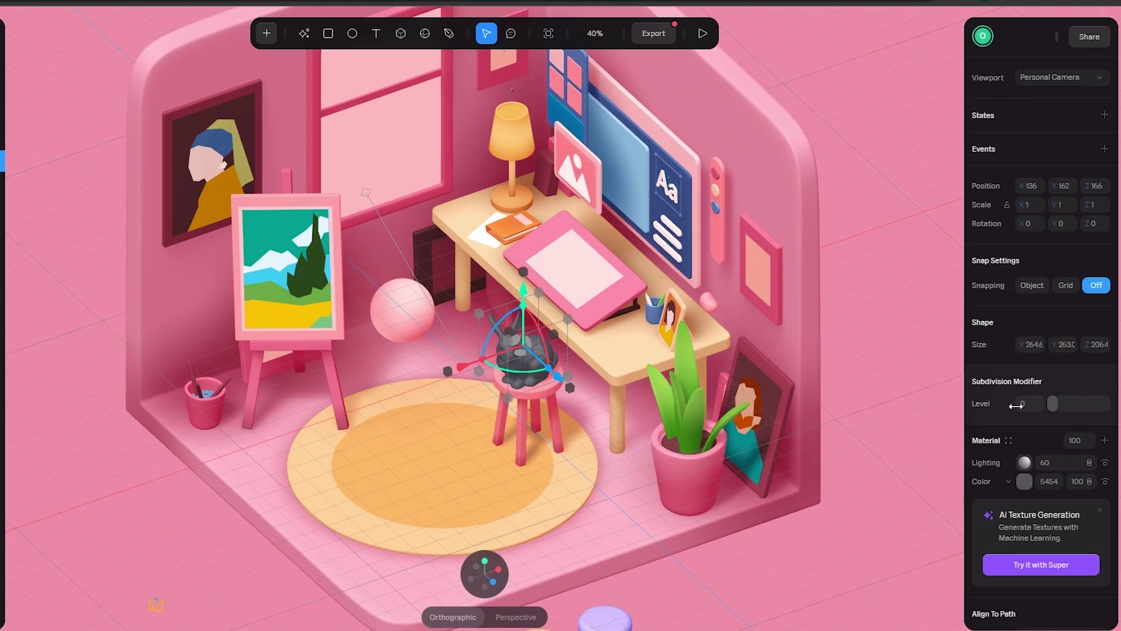
scroll(1031, 373, down, 5)
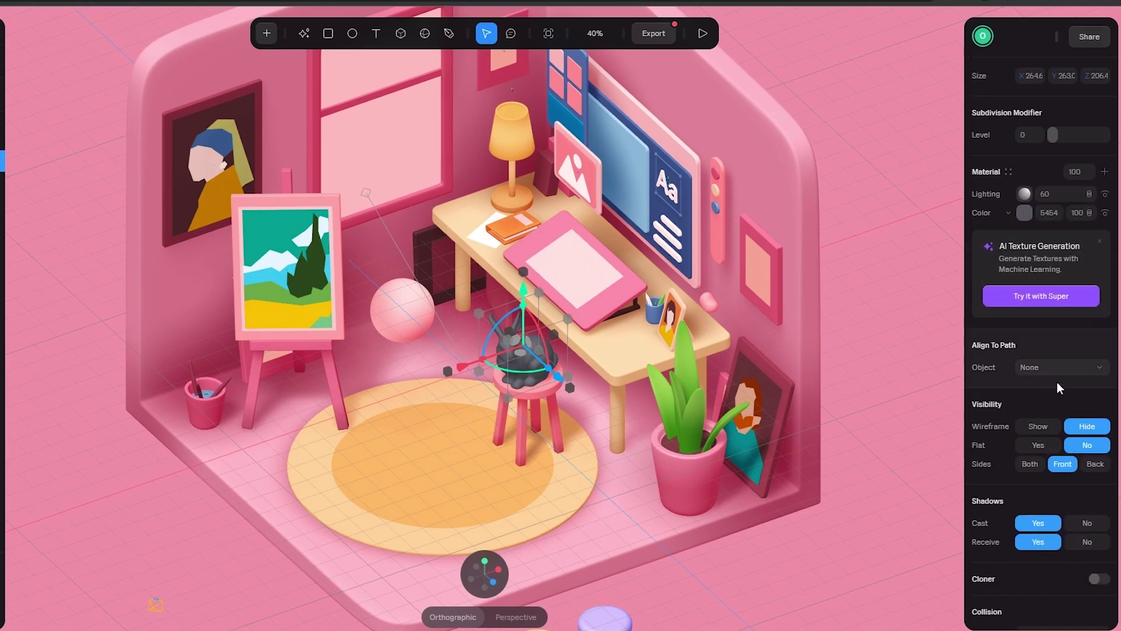
scroll(1045, 385, down, 1)
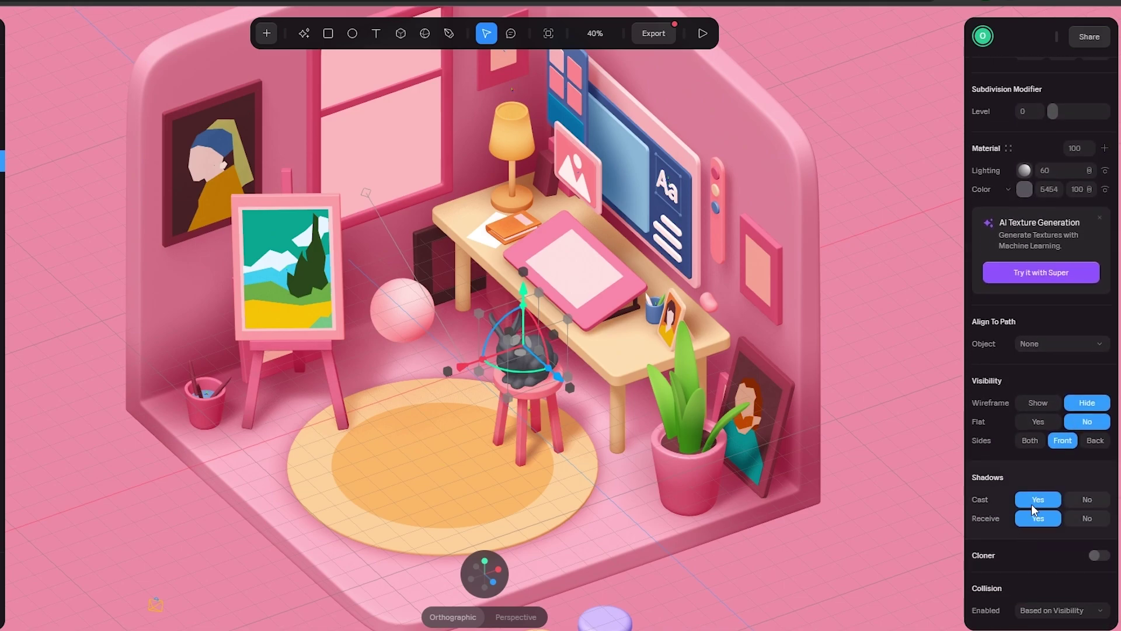
click(1092, 498)
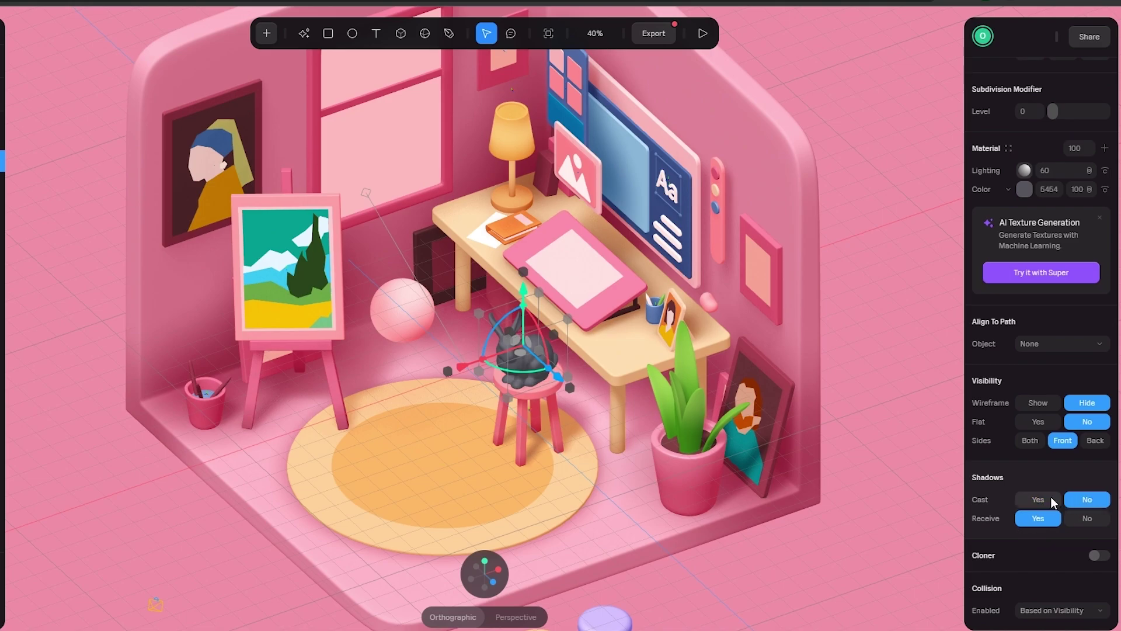
click(1051, 498)
click(1079, 501)
click(1054, 499)
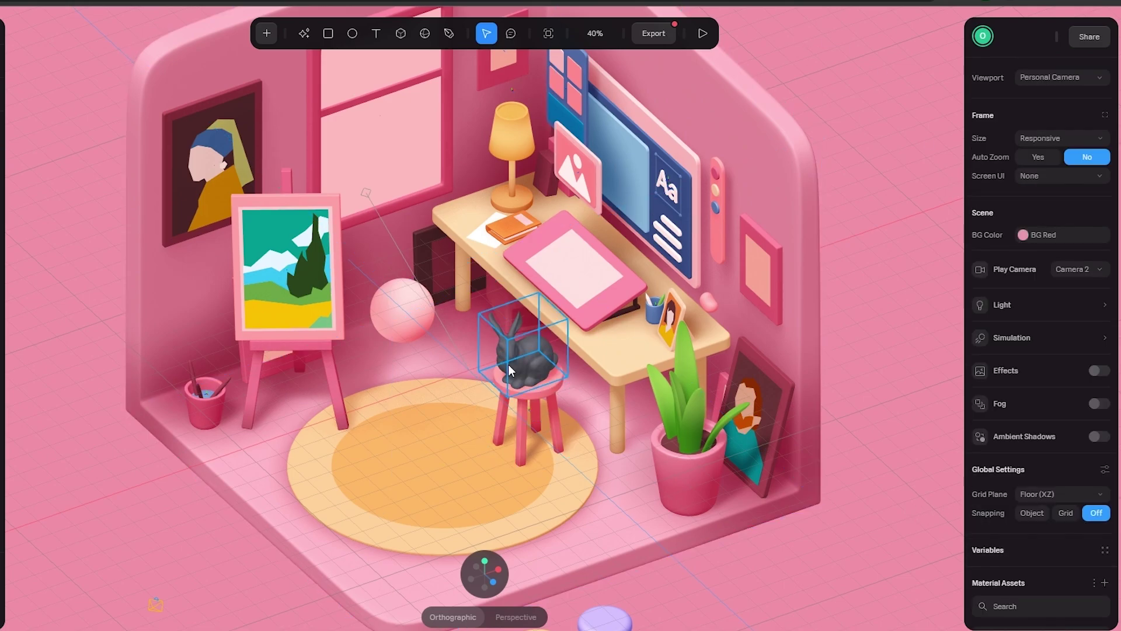
- Set the bunny's subdivision level to 3 and stretch its X size to about 437.6
click(507, 364)
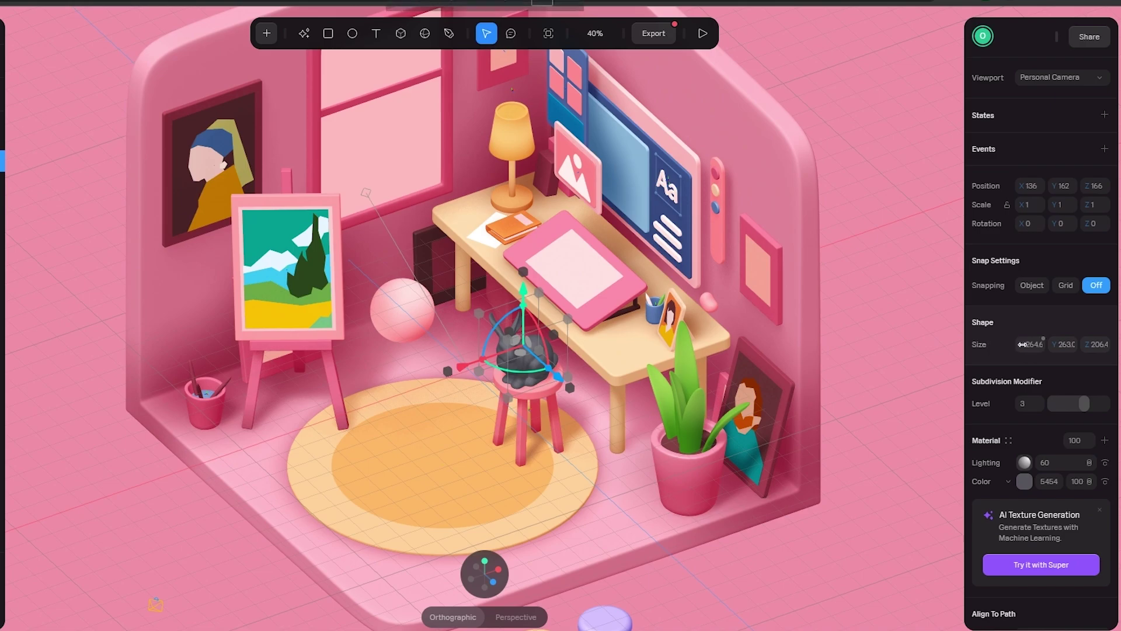
drag(1021, 345, 1051, 345)
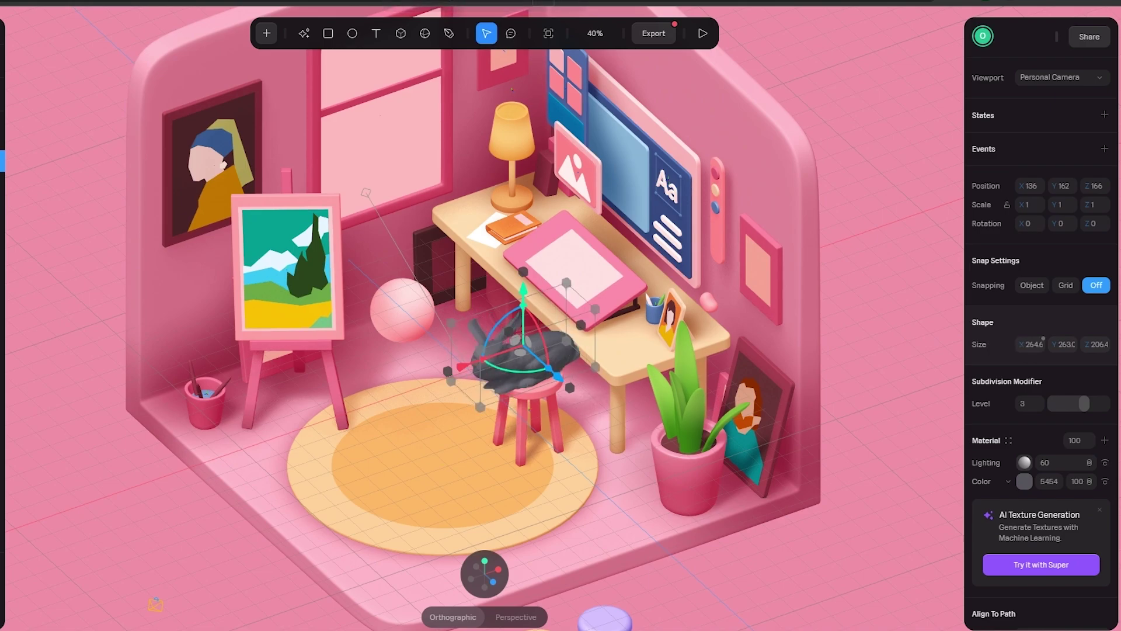
drag(1038, 344, 1022, 345)
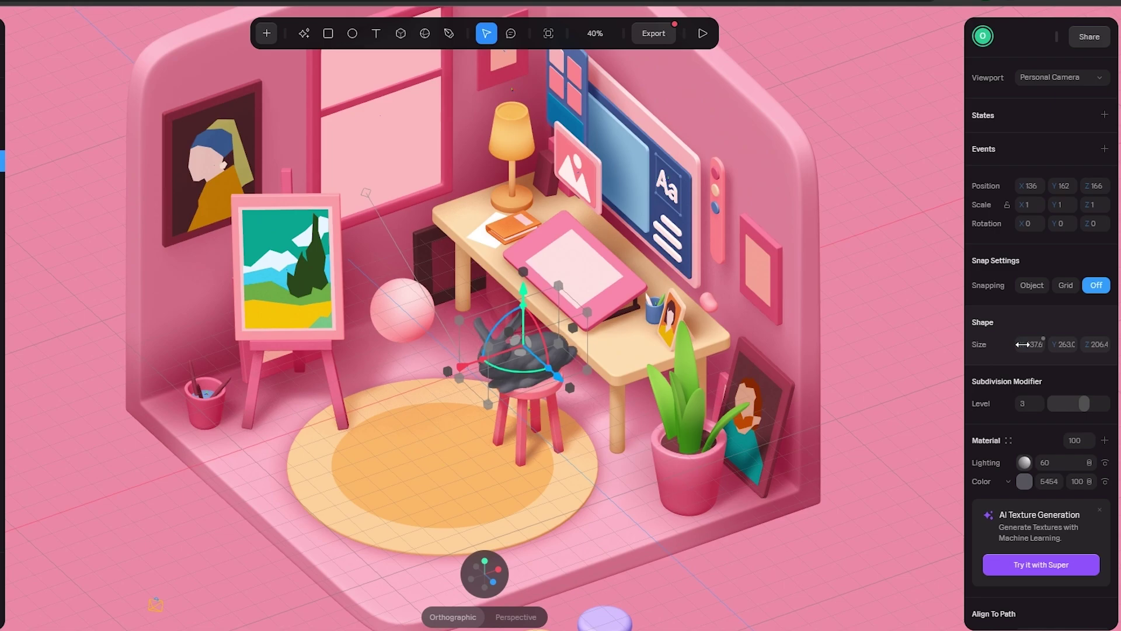
- Stretch the bunny's Y size to about 380 and its Z size to about 306.4
click(930, 355)
alt+drag(877, 320, 908, 307)
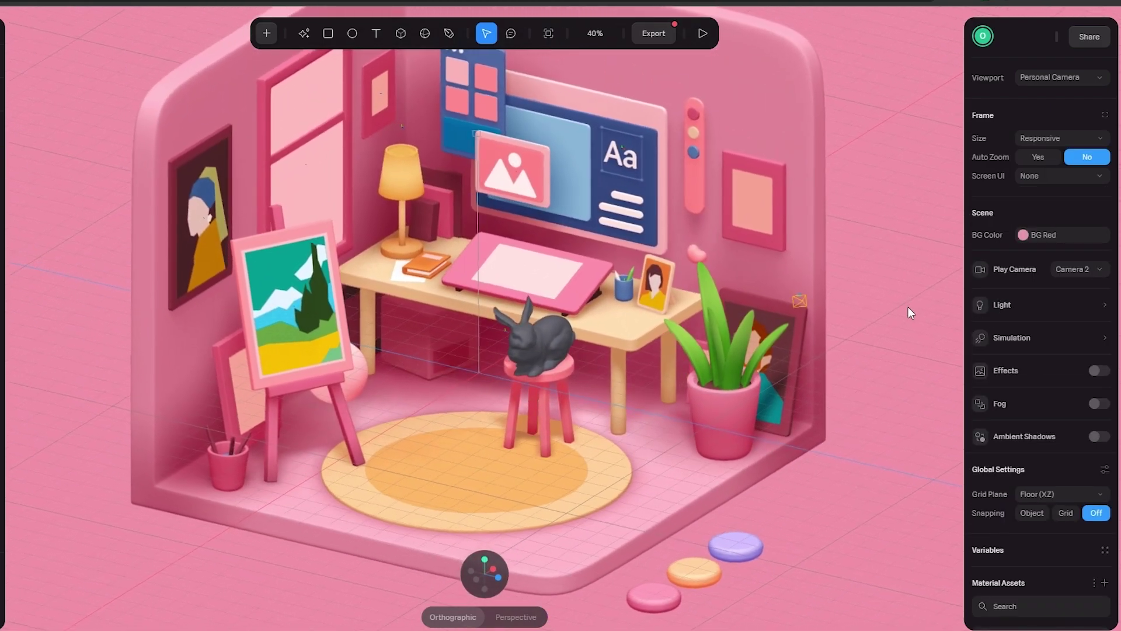
click(525, 344)
click(1071, 346)
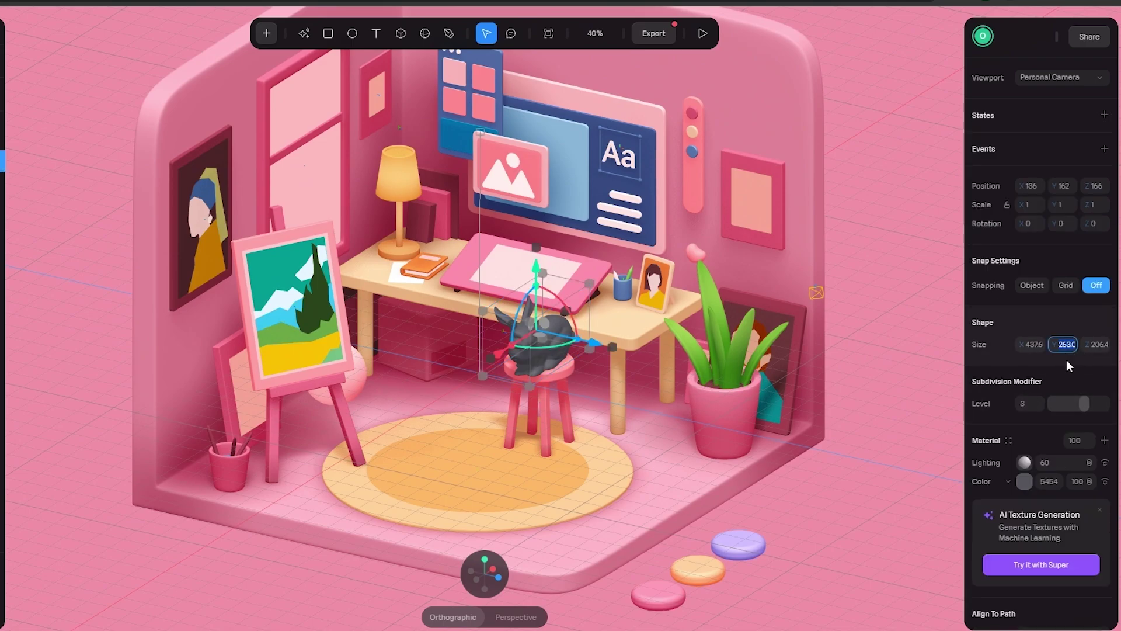
click(1054, 364)
drag(1052, 343, 1118, 344)
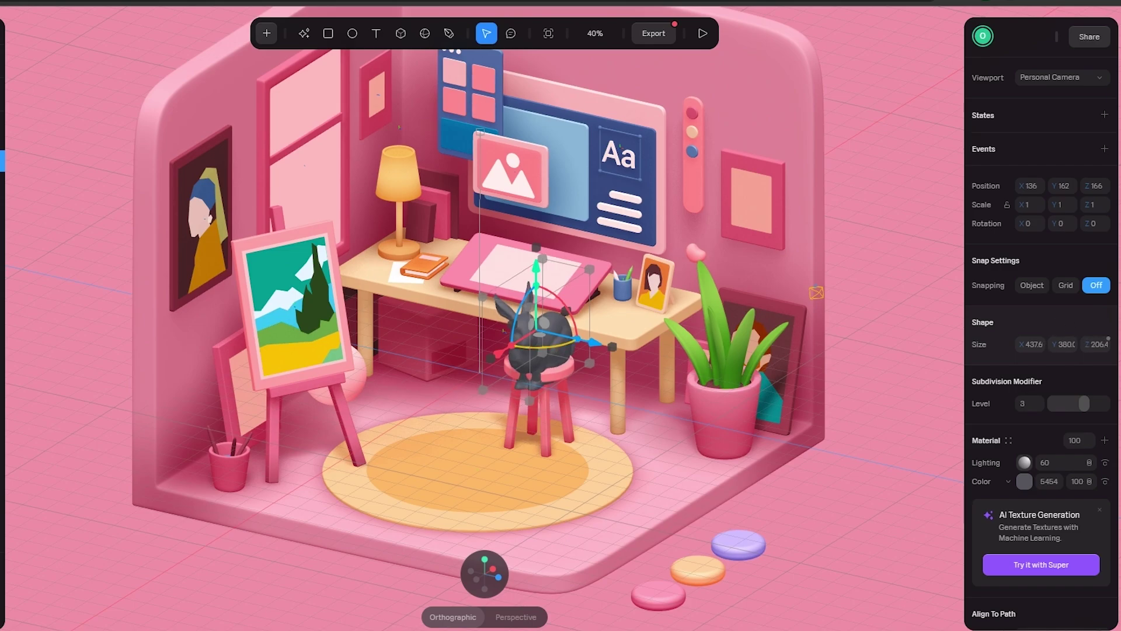
drag(1093, 344, 1119, 344)
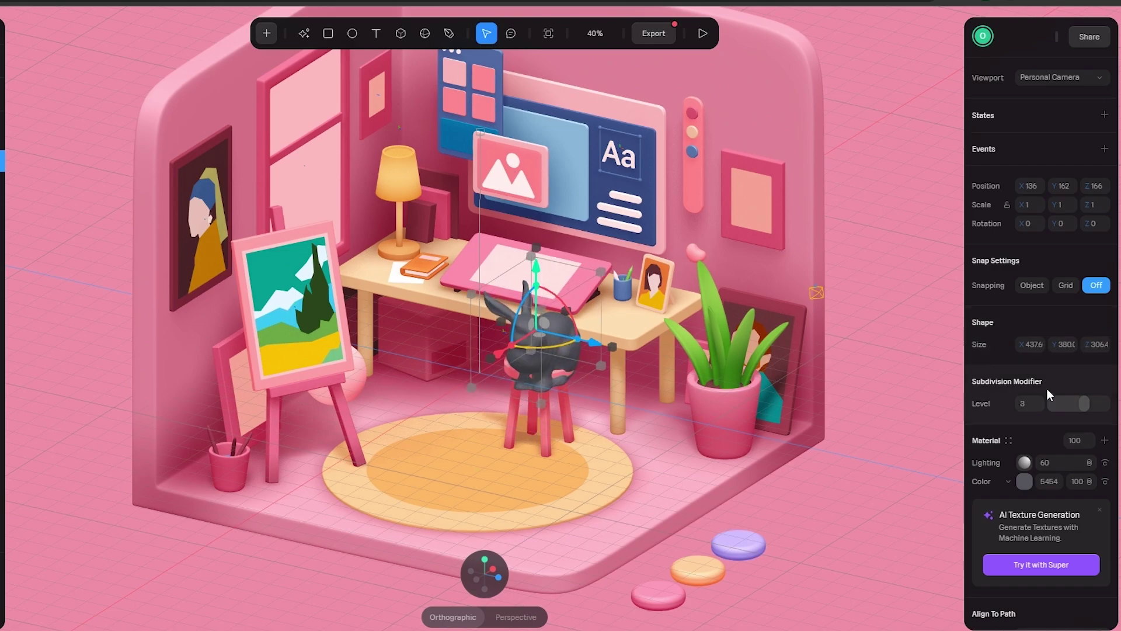
drag(816, 497, 867, 484)
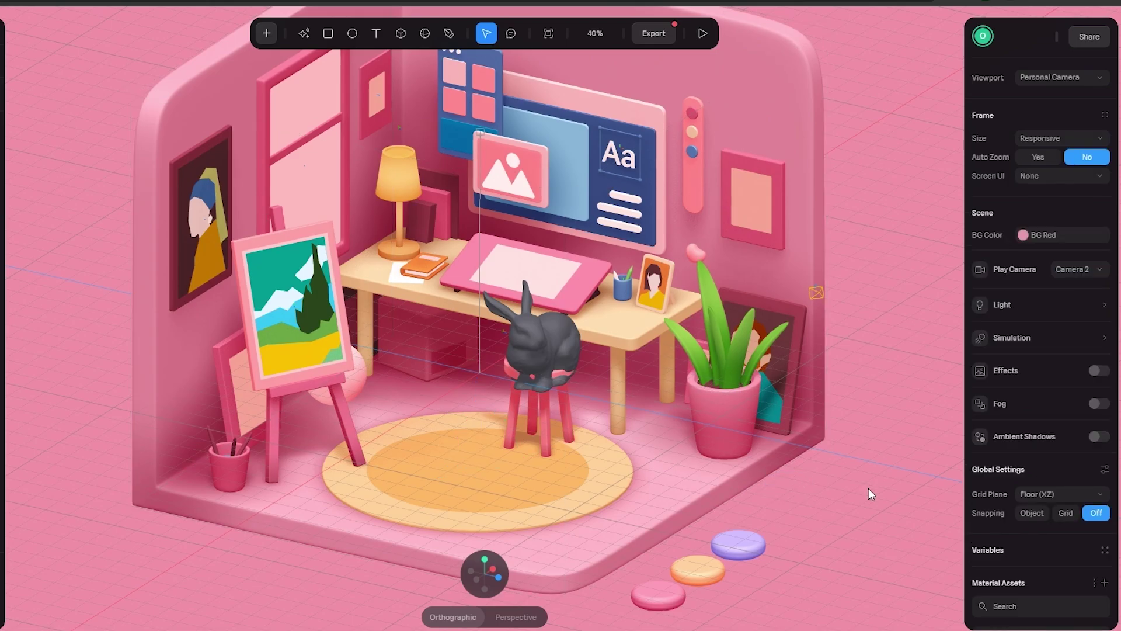
- Move the bunny off the stool onto the floor near the potted plant and lower it to the ground
mouse_move(868, 488)
right_down()
mouse_move(799, 459)
mouse_move(929, 496)
mouse_move(881, 479)
right_up()
click(556, 334)
drag(555, 334, 706, 434)
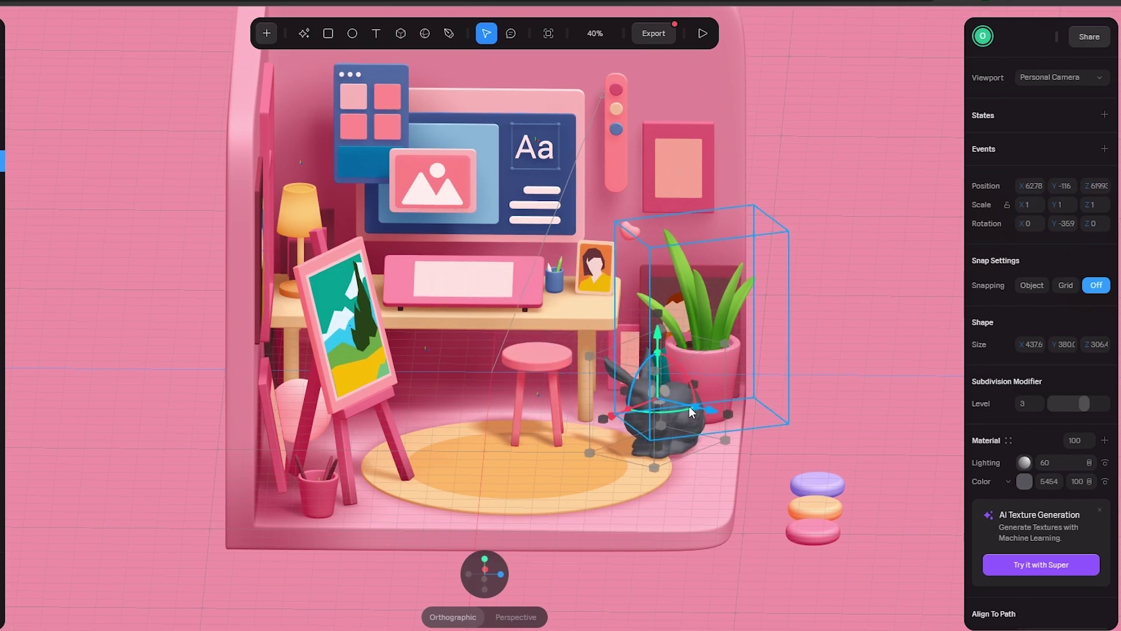
drag(612, 419, 597, 437)
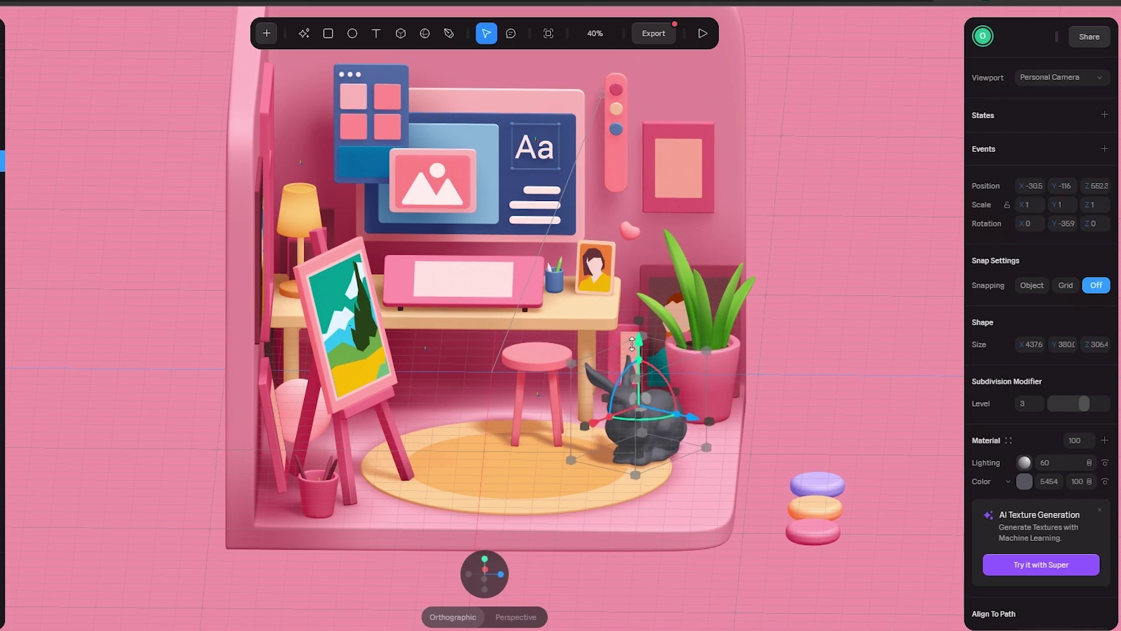
mouse_move(639, 345)
mouse_down()
mouse_move(640, 330)
mouse_move(640, 348)
mouse_up()
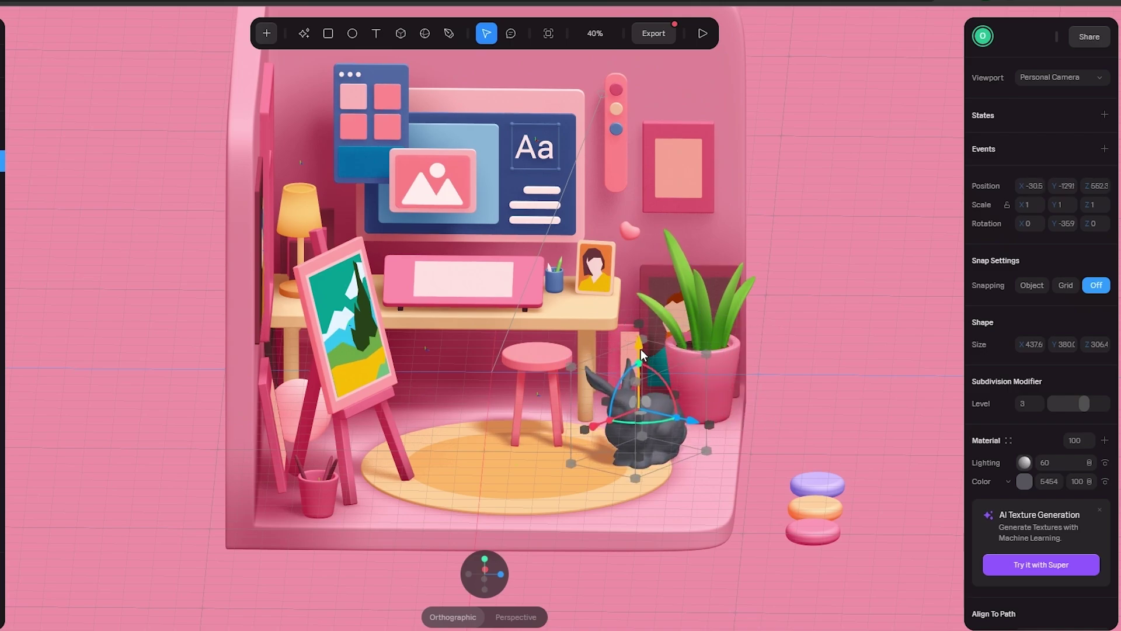
drag(829, 401, 752, 418)
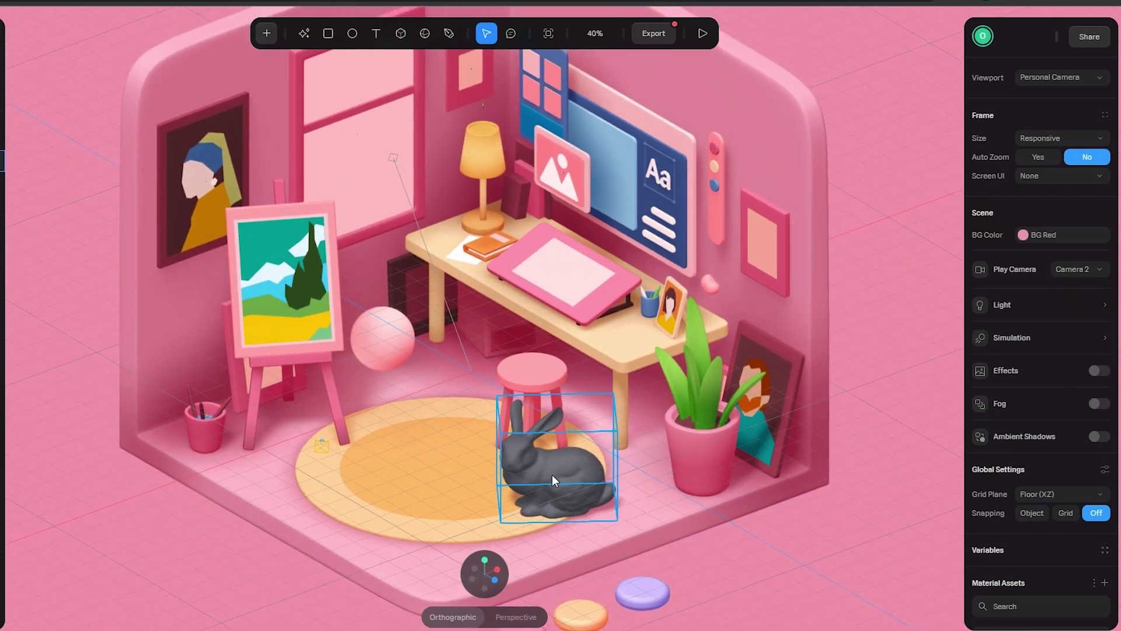
- Raise the bunny slightly and shift it onto the edge of the round carpet in front of the stool
click(551, 474)
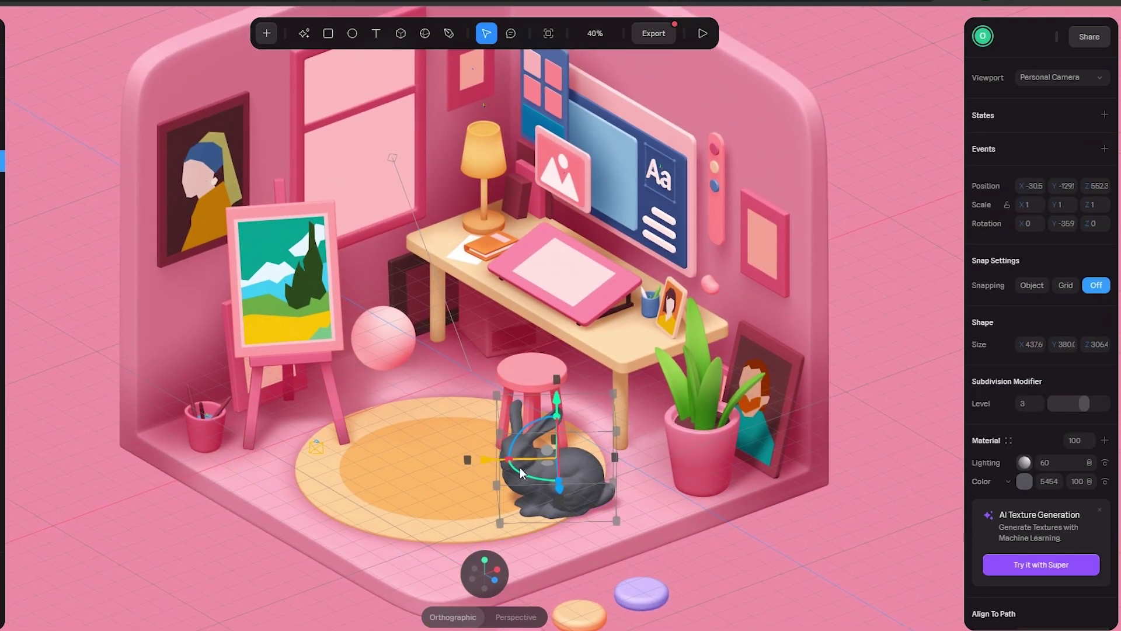
alt+drag(791, 528, 888, 517)
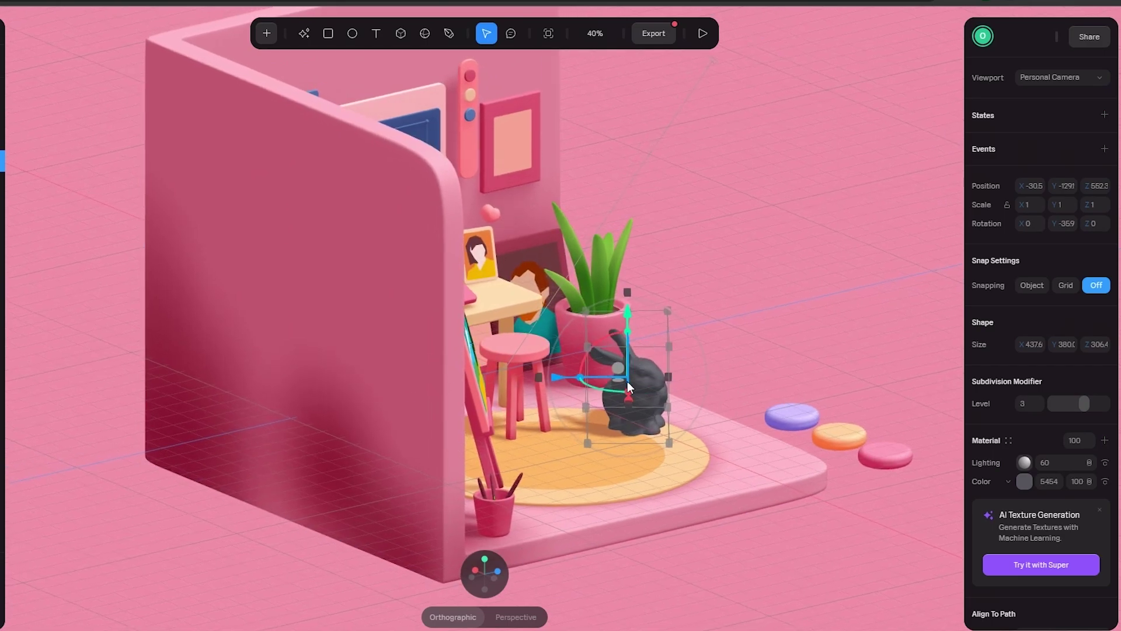
key(shift+1)
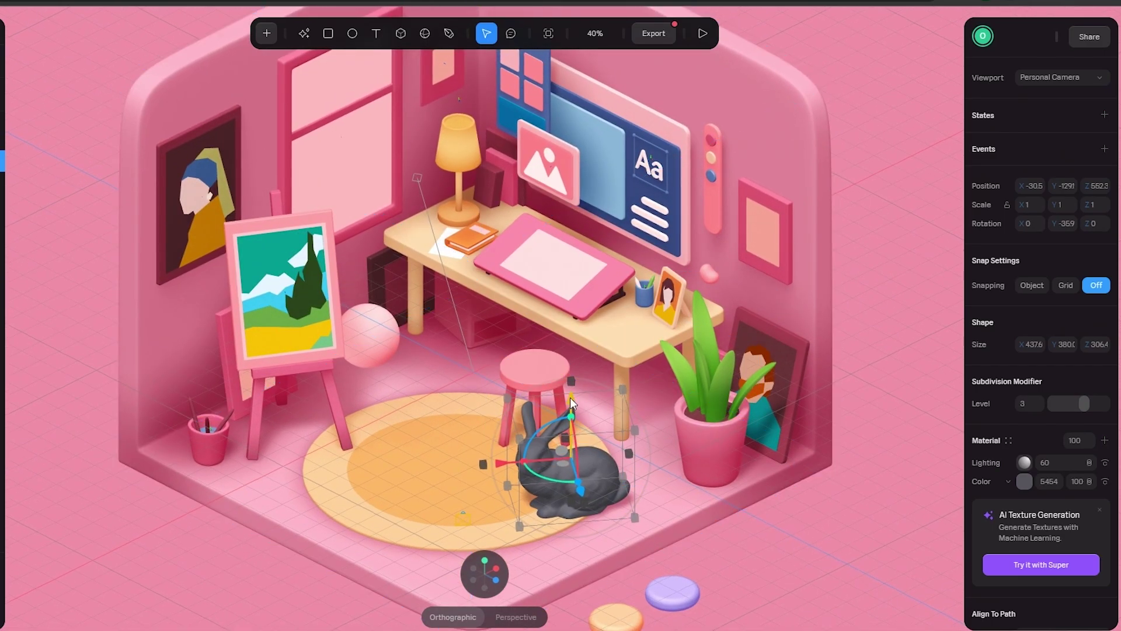
mouse_move(569, 397)
mouse_down()
mouse_move(580, 380)
mouse_move(577, 399)
mouse_up()
key(shift+2)
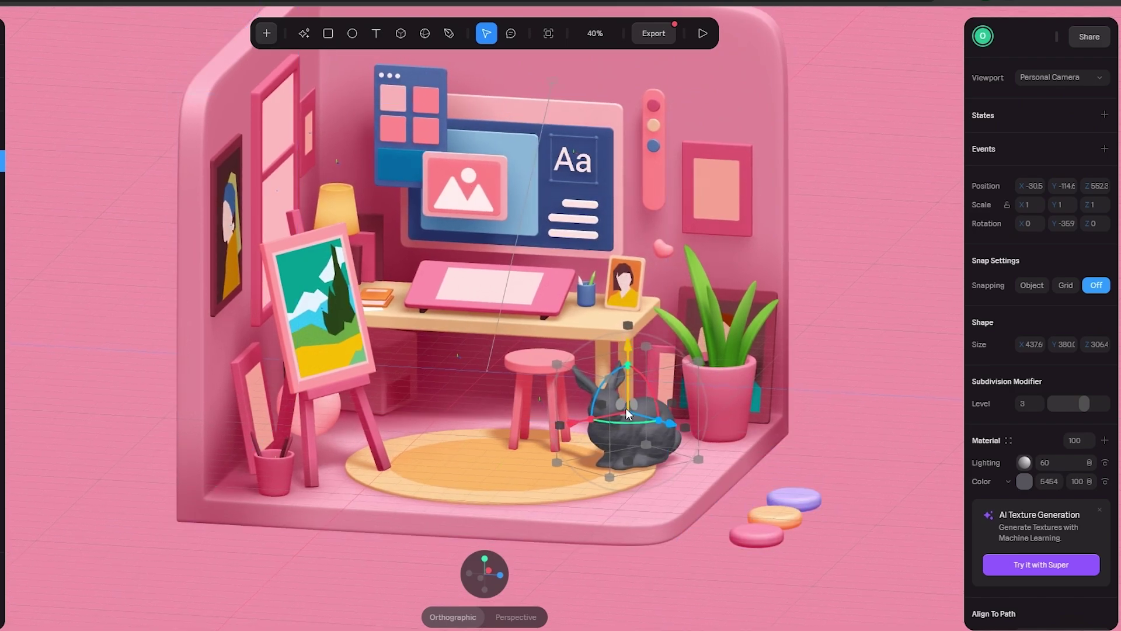
drag(625, 415, 596, 419)
click(863, 448)
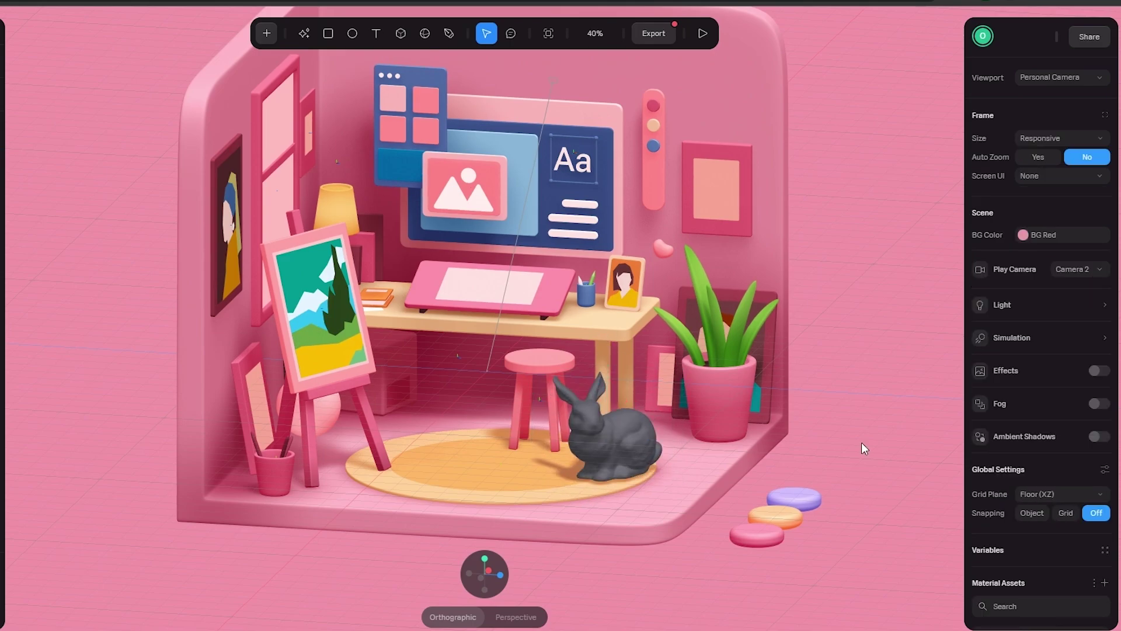
- Try moving the carpet below the room's floor and undo the move
scroll(818, 418, down, 3)
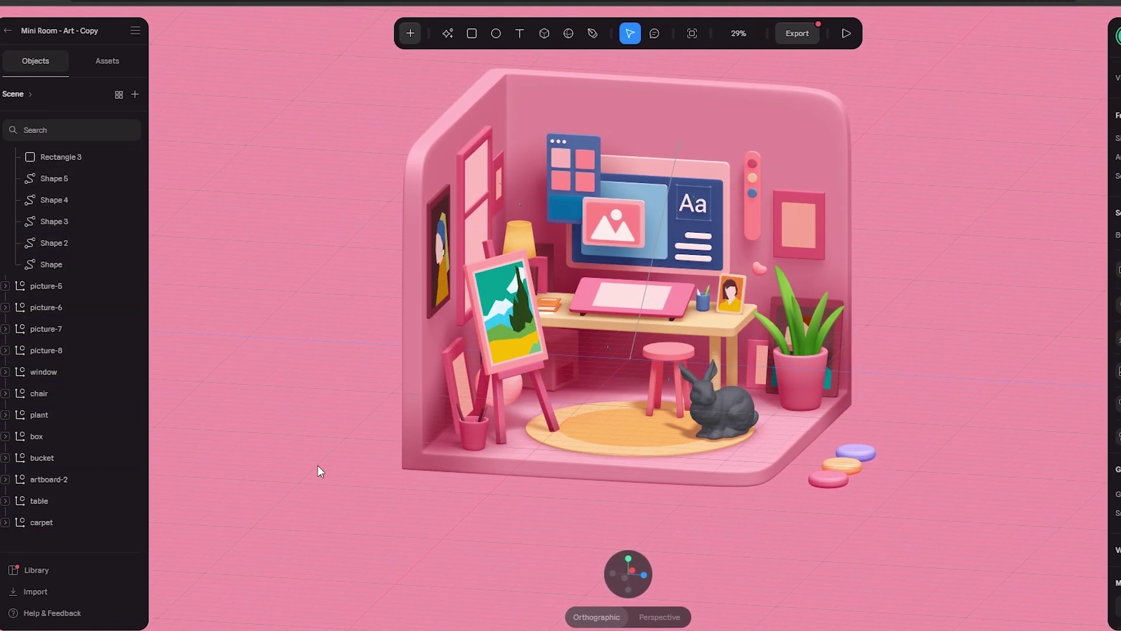
right_drag(223, 395, 336, 228)
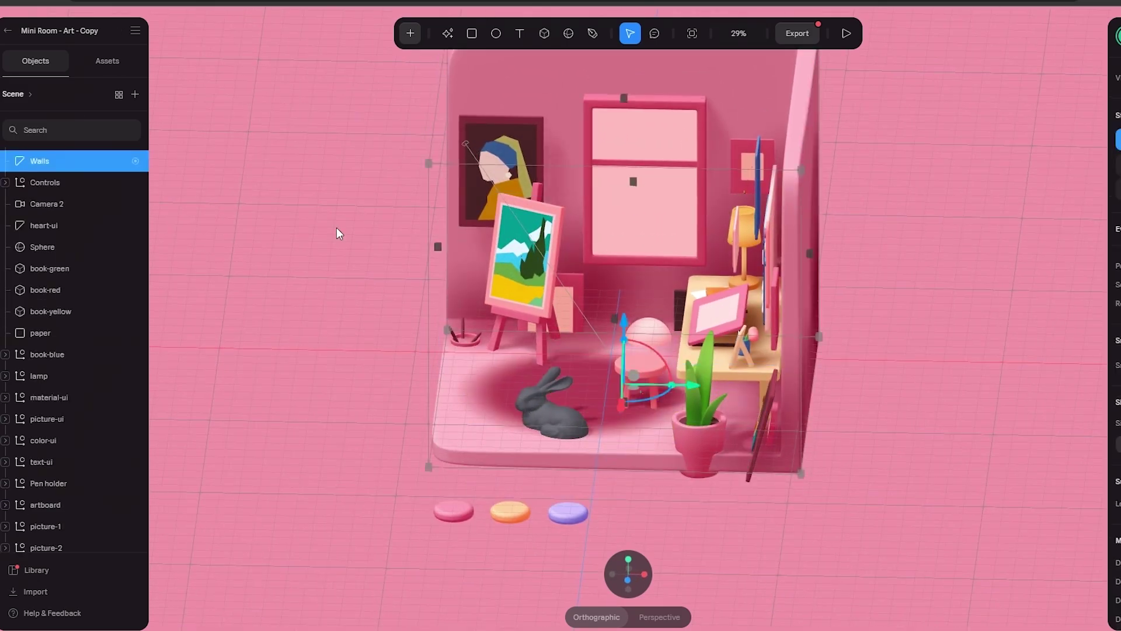
click(337, 228)
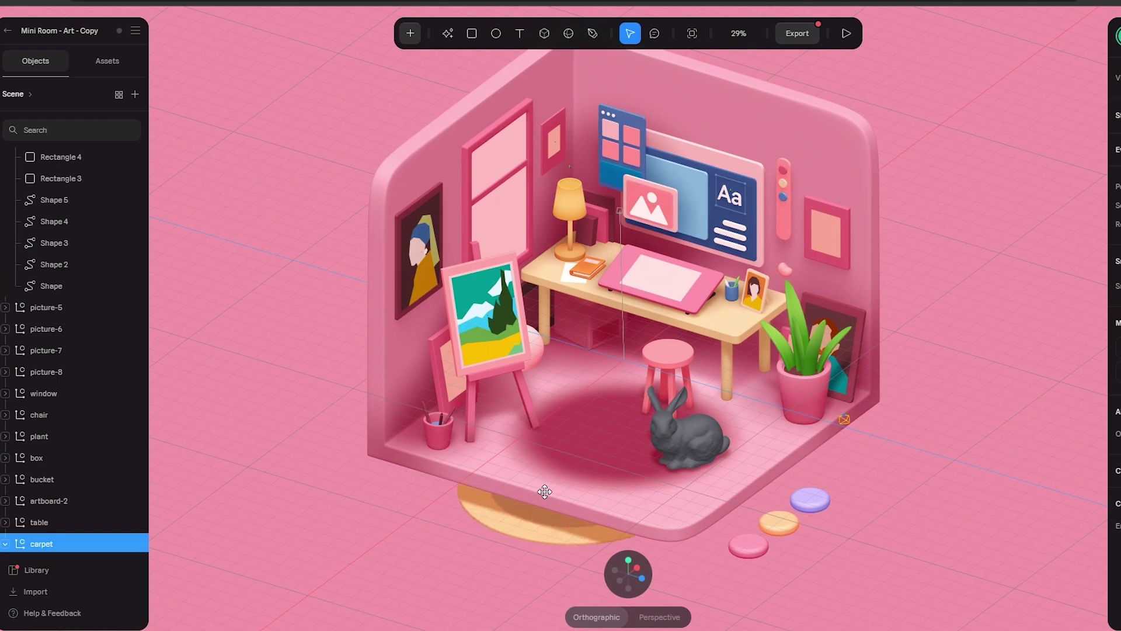
click(540, 491)
click(256, 627)
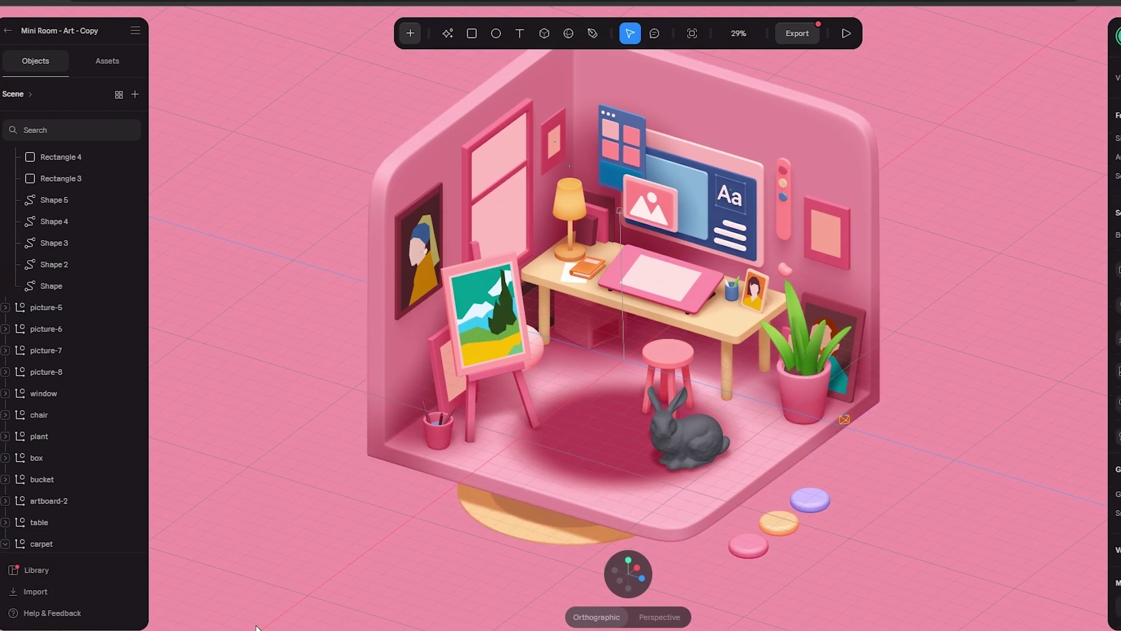
key(ctrl+z)
key(ctrl+z)
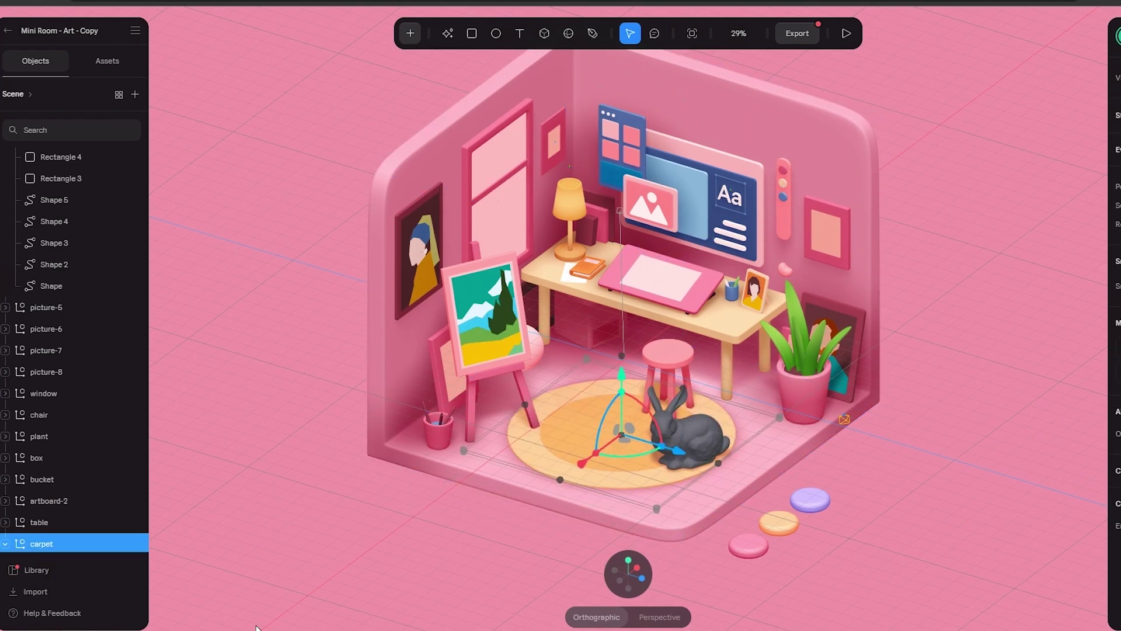
click(274, 609)
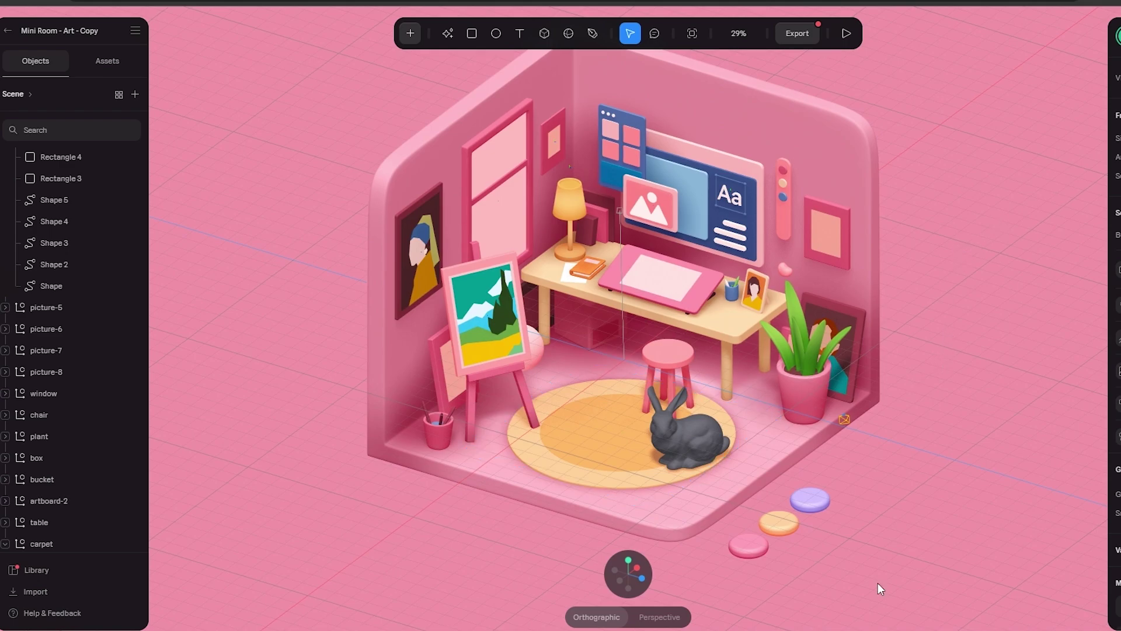
- Examine the scene's export options for Public URL, Image, Video Recording and 3D Formats, leaving without exporting
drag(882, 358, 915, 303)
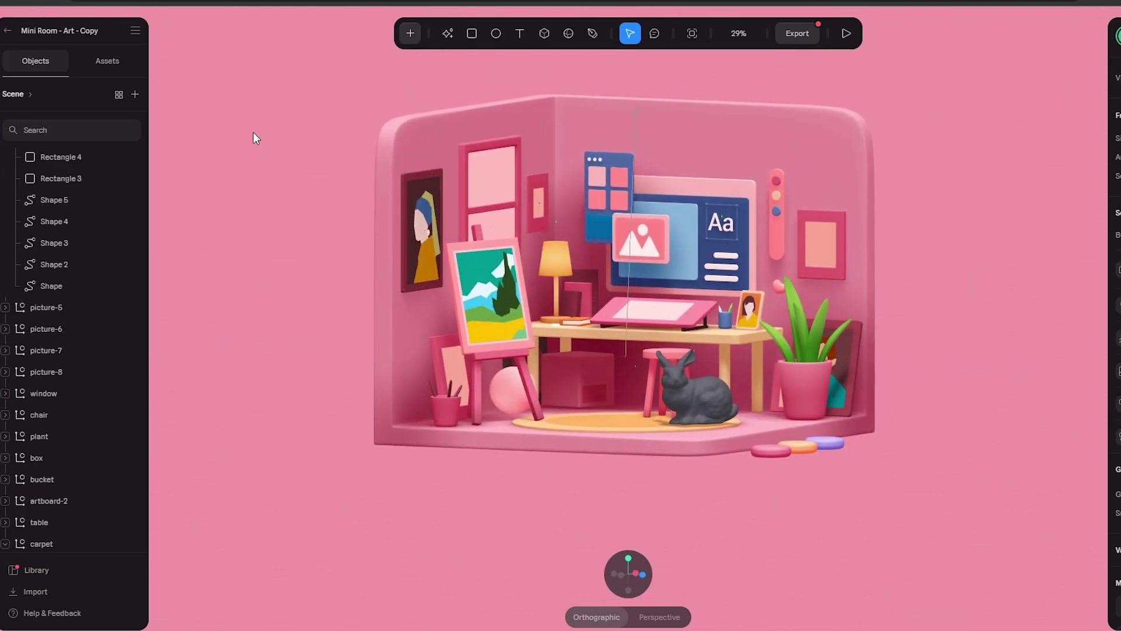
click(791, 36)
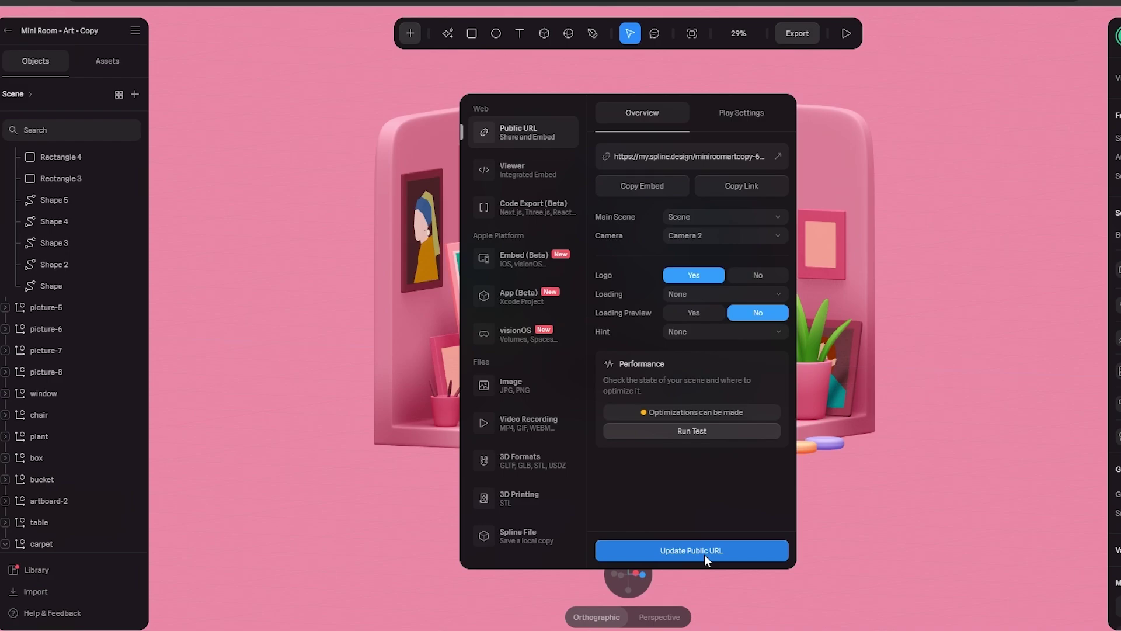
click(507, 395)
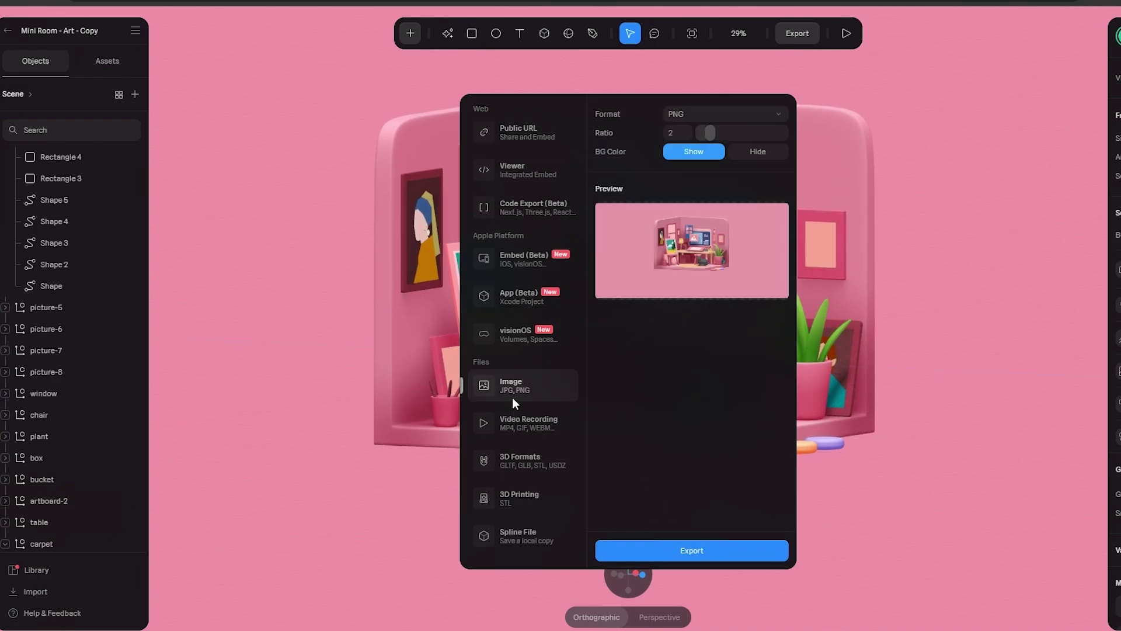
click(516, 432)
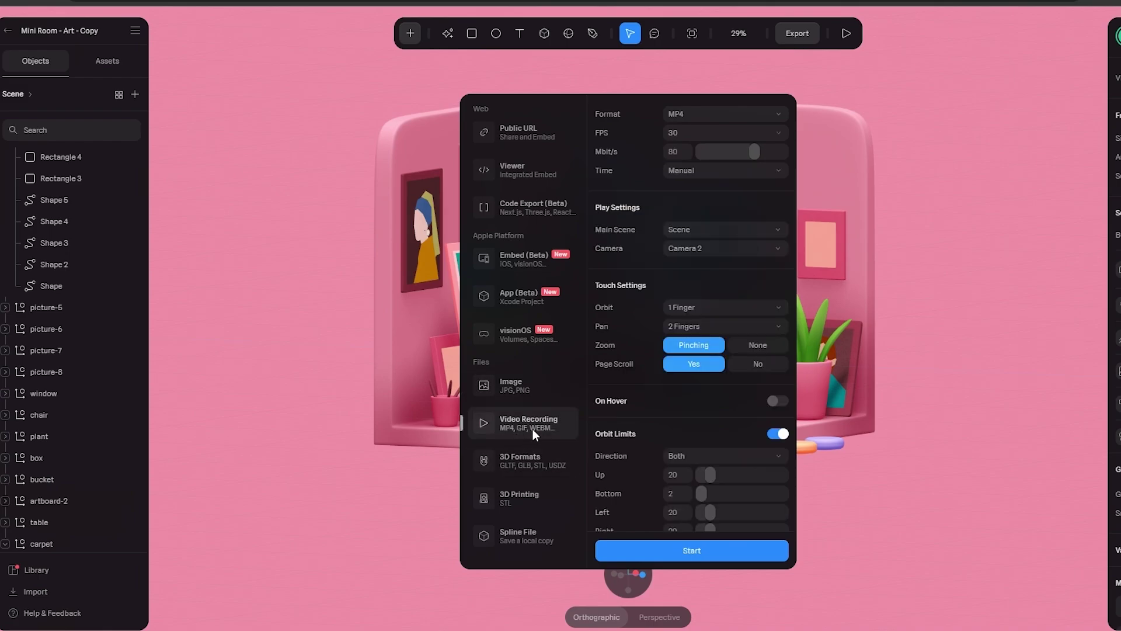
click(529, 459)
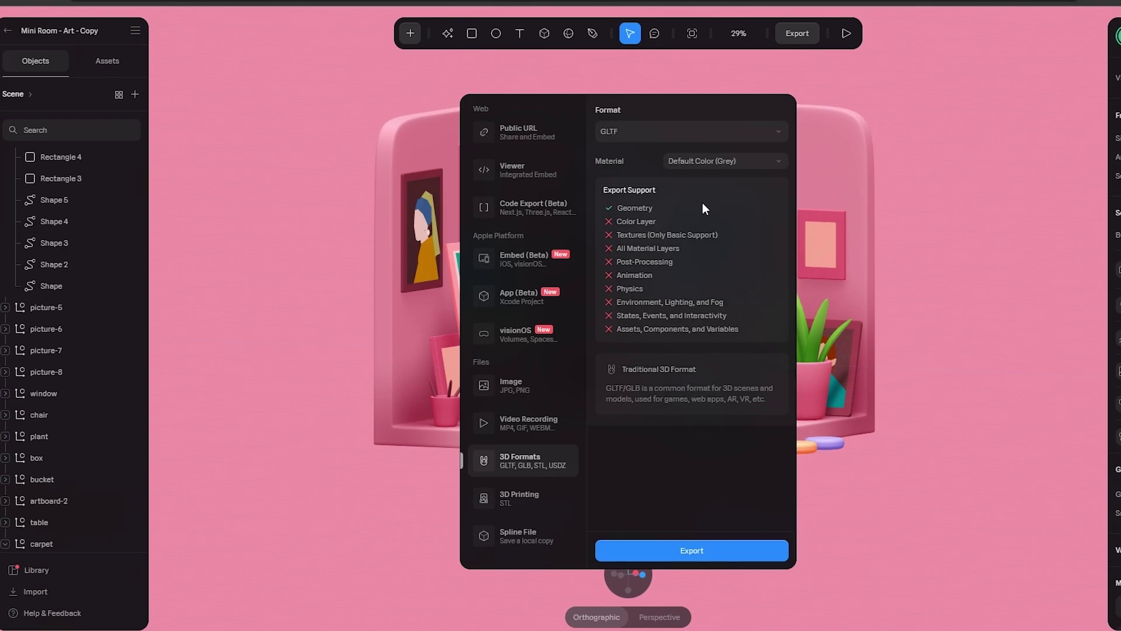
click(1086, 190)
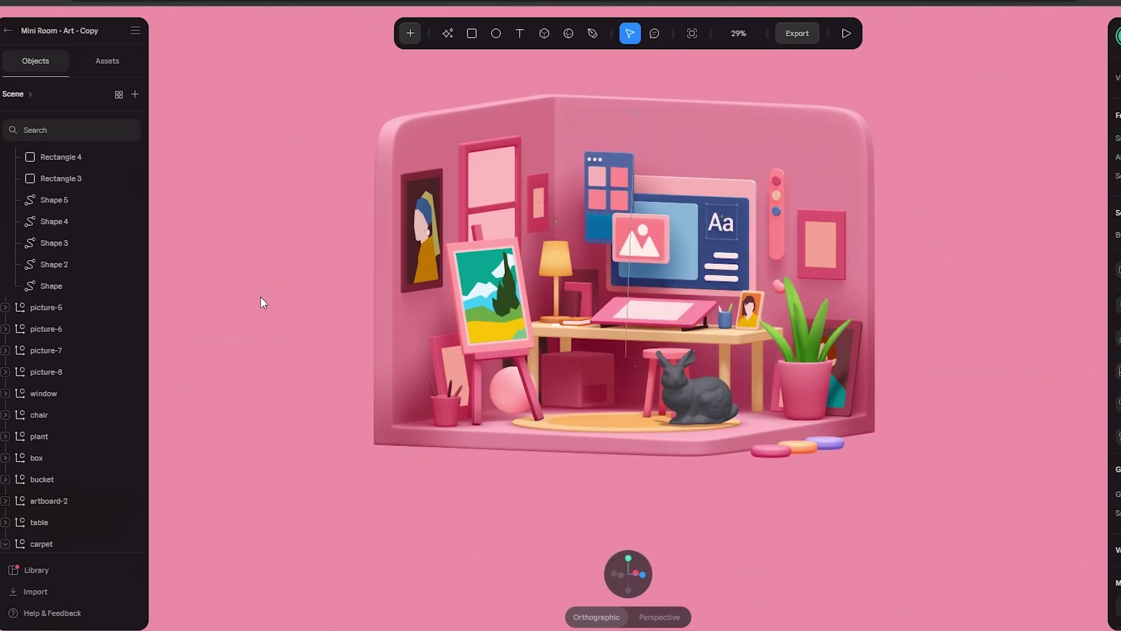